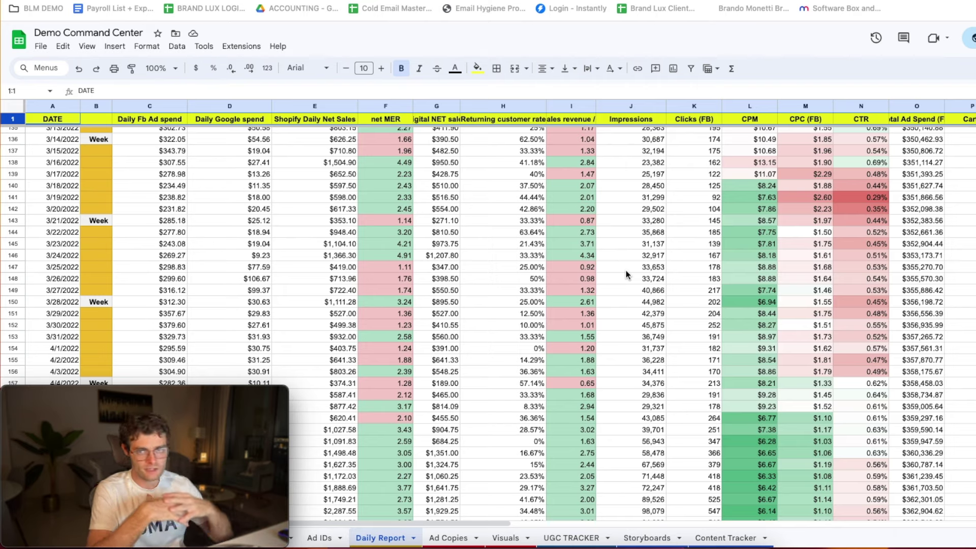
left_click(49, 33)
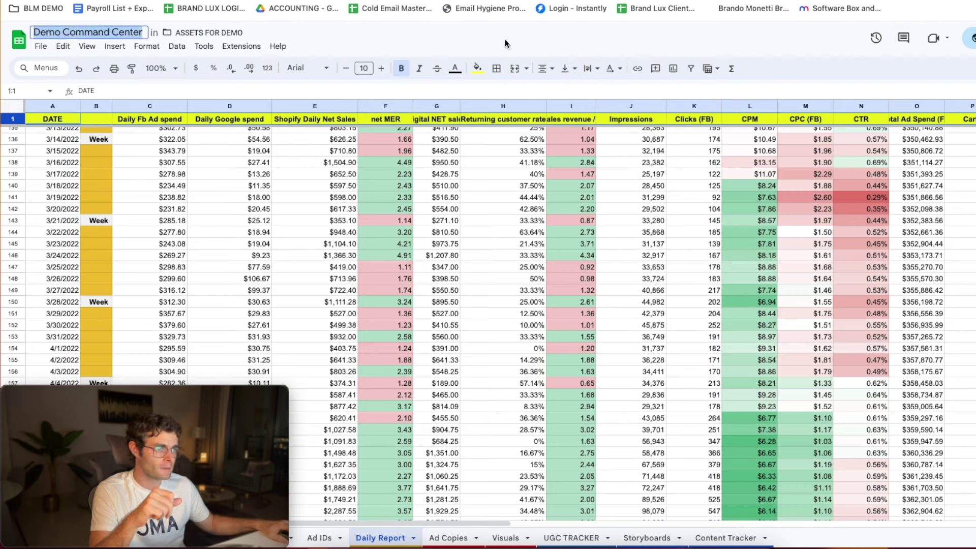
left_click(505, 43)
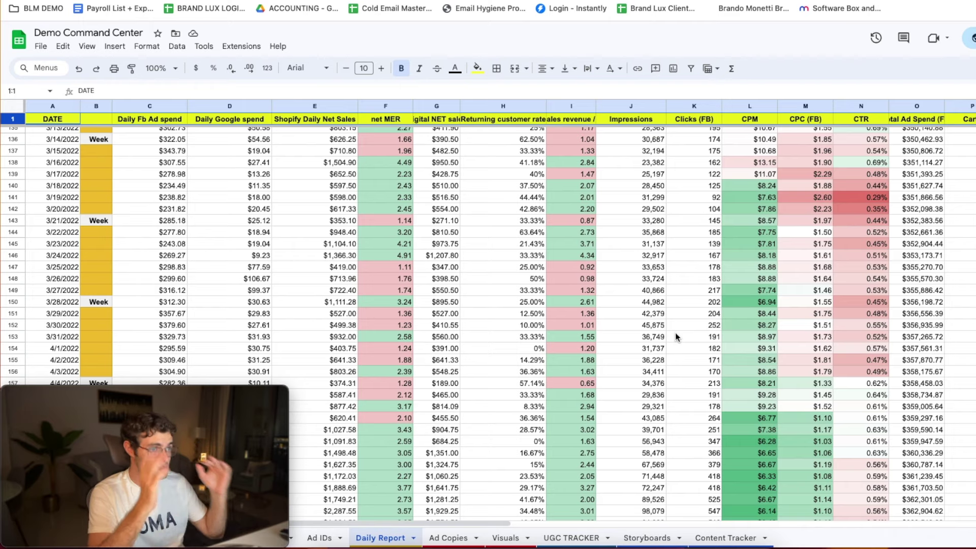
Review the daily report's ad spend, sales and net MER rows from March 2022 back to late 2021.
scroll(676, 337, "up", 6)
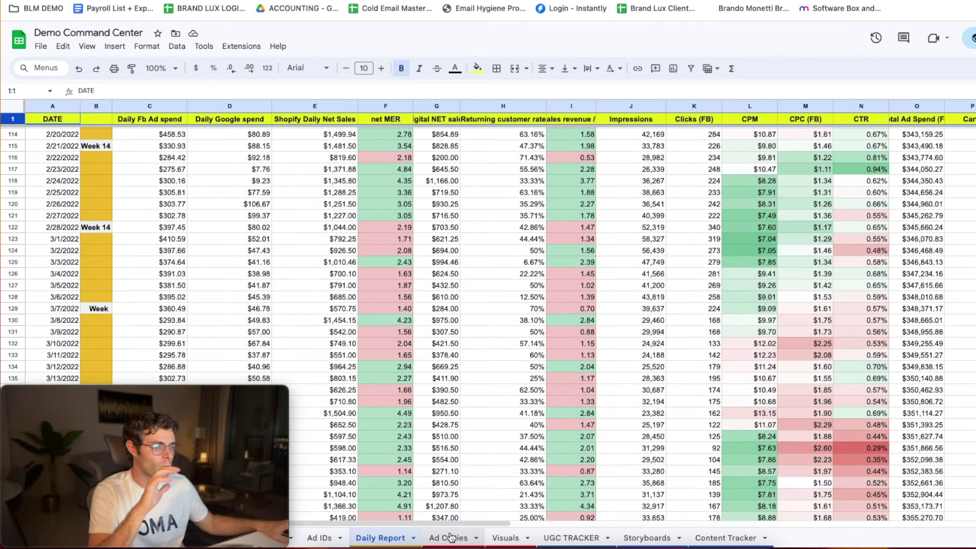
scroll(593, 294, "up", 10)
scroll(600, 313, "down", 5)
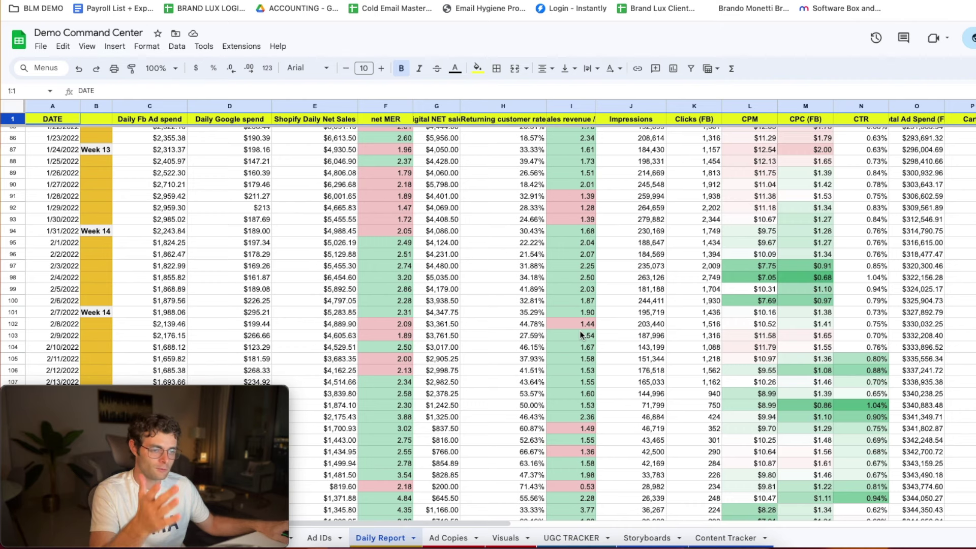
scroll(581, 331, "up", 13)
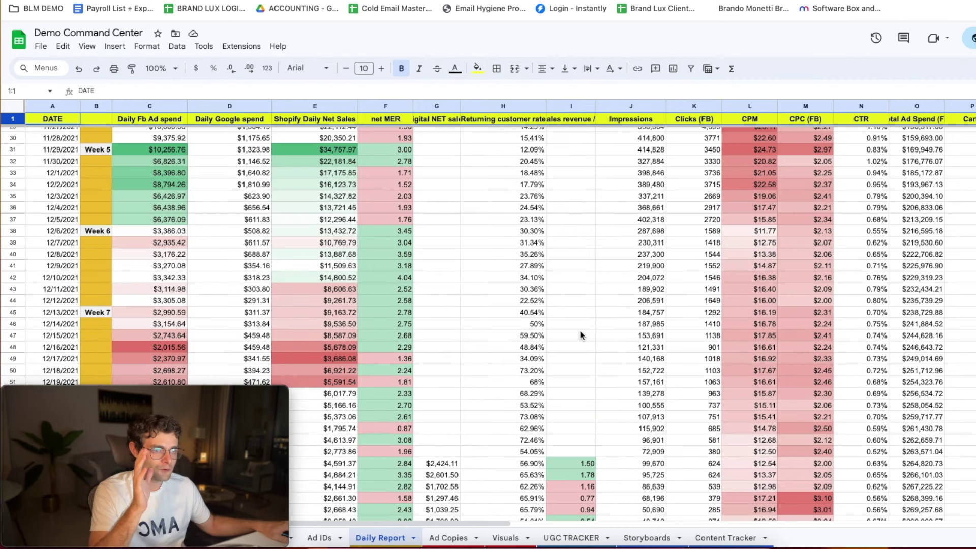
scroll(580, 333, "down", 3)
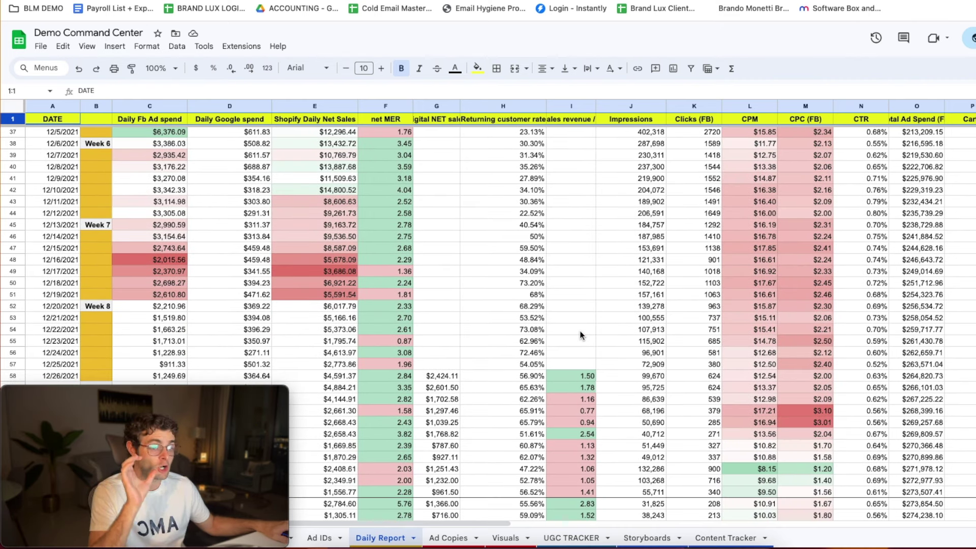
scroll(422, 278, "up", 12)
scroll(422, 278, "down", 6)
scroll(422, 279, "down", 6)
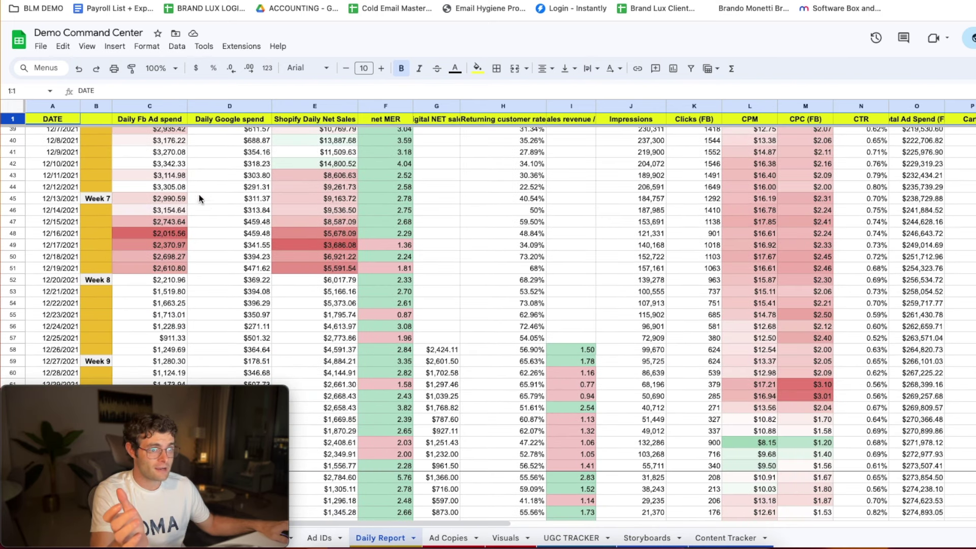
Highlight the Daily Fb Ad spend, Daily Google spend, Shopify Daily Net Sales and net MER columns one after another.
left_click(137, 106)
left_click(224, 105)
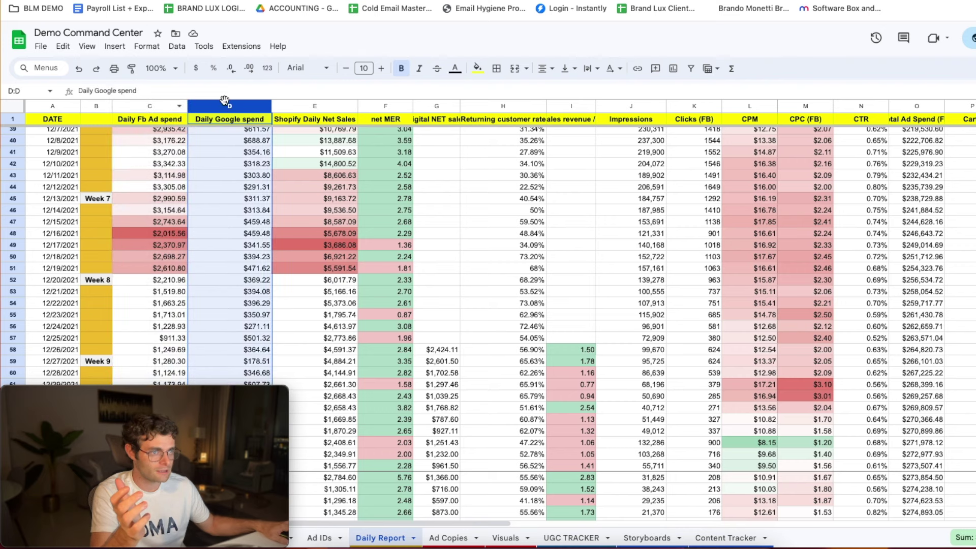
left_click(316, 105)
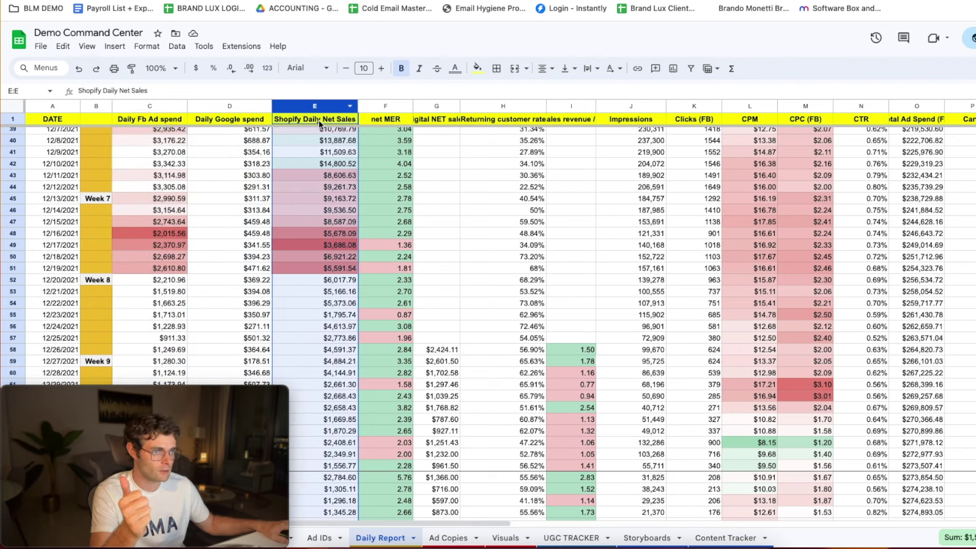
left_click(392, 105)
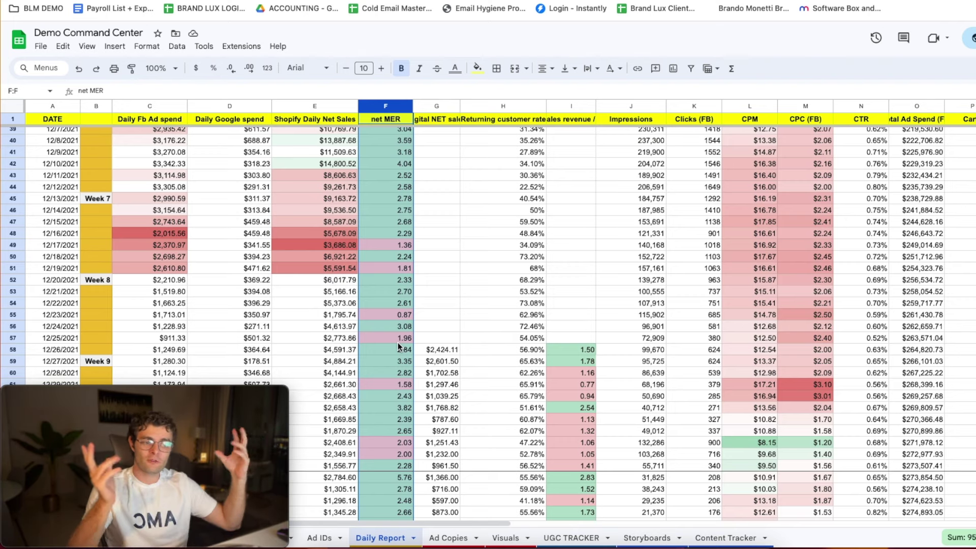
Inspect individual net MER cells in the December 2021 rows to see how the metric is calculated.
left_click(395, 201)
left_click(399, 188)
scroll(398, 207, "down", 1)
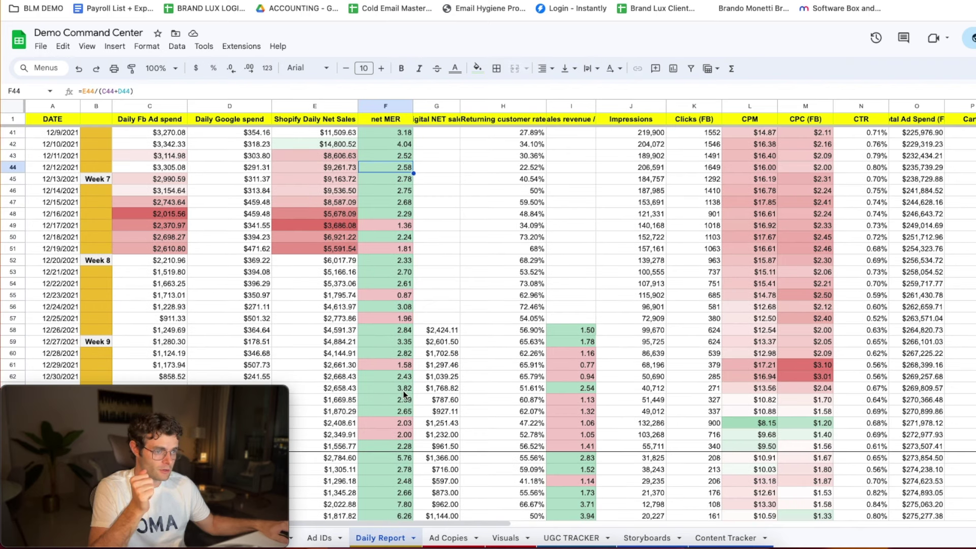
left_click(398, 309)
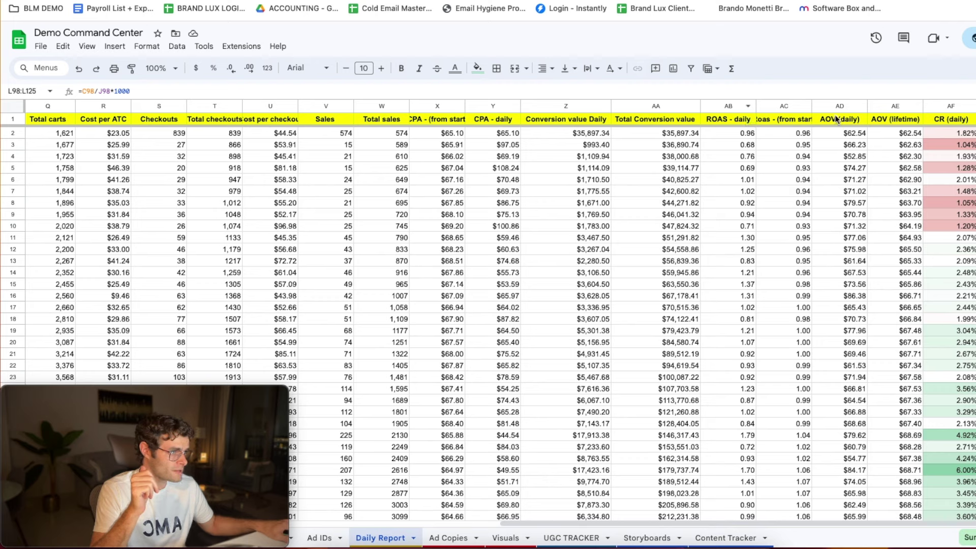
Highlight the AOV (daily) values in rows 6 to 19 and the AOV (lifetime) values in rows 6 to 28.
left_click(840, 124)
left_click_drag(840, 179, 844, 331)
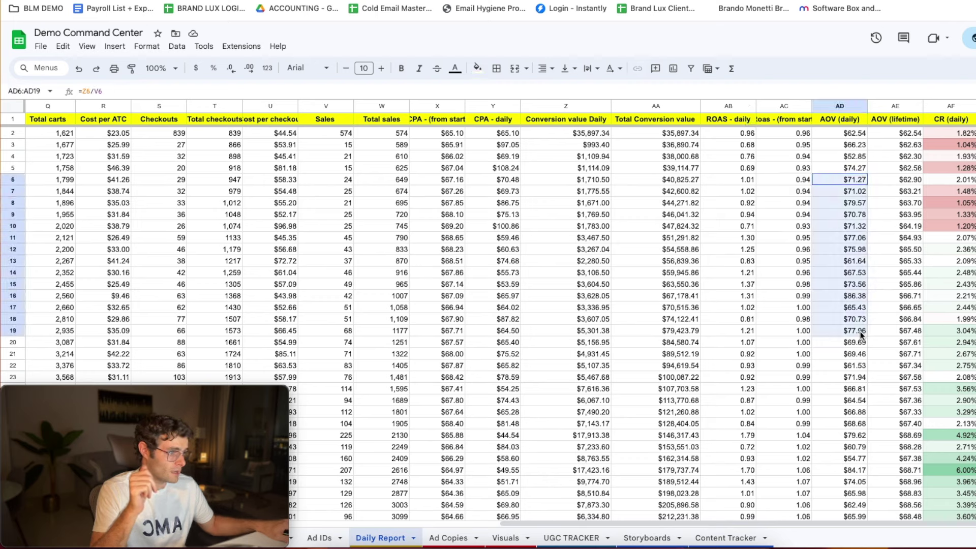
left_click(909, 220)
left_click(885, 122)
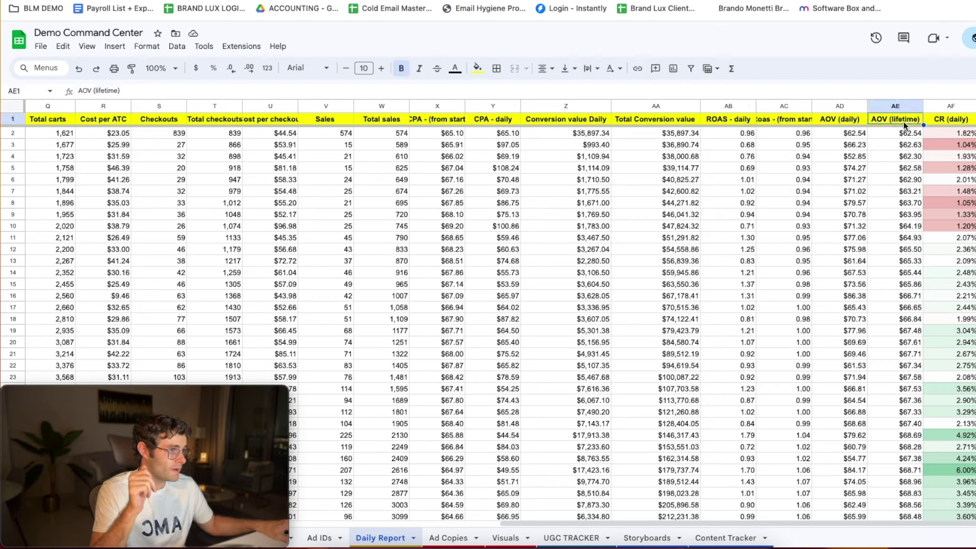
left_click_drag(897, 179, 897, 436)
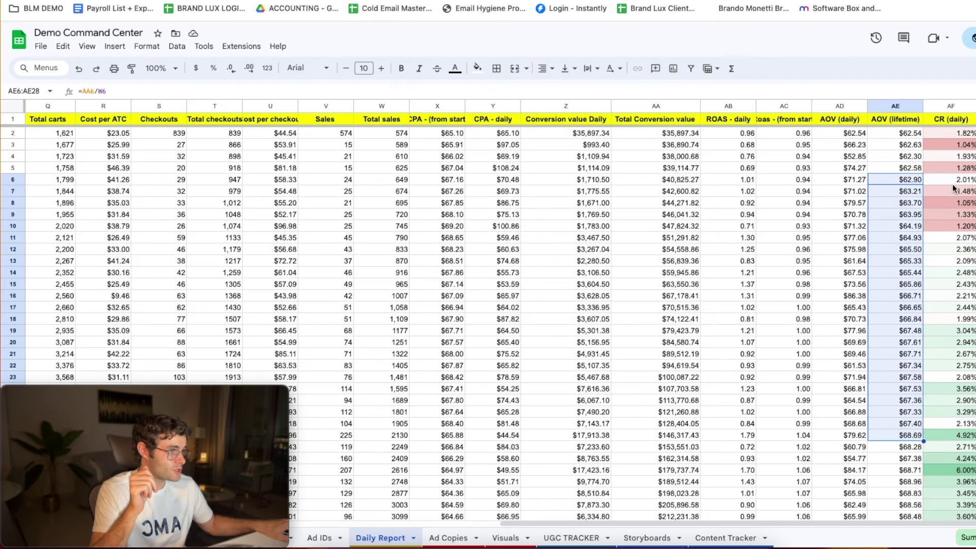
Examine the CR (daily) and click-to-cart ratio columns, highlighting the daily conversion rates in rows 8 to 31.
left_click_drag(947, 133, 956, 411)
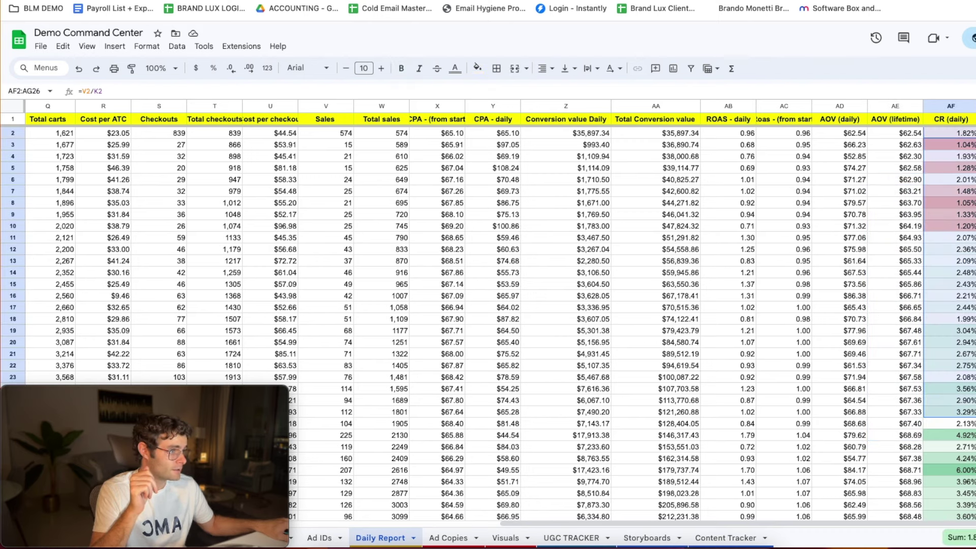
left_click_drag(810, 522, 865, 522)
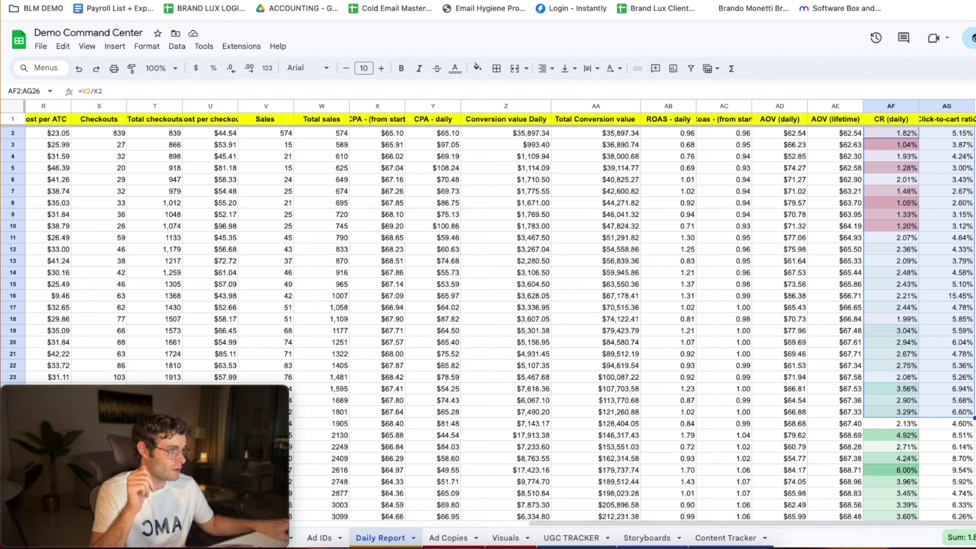
left_click(695, 321)
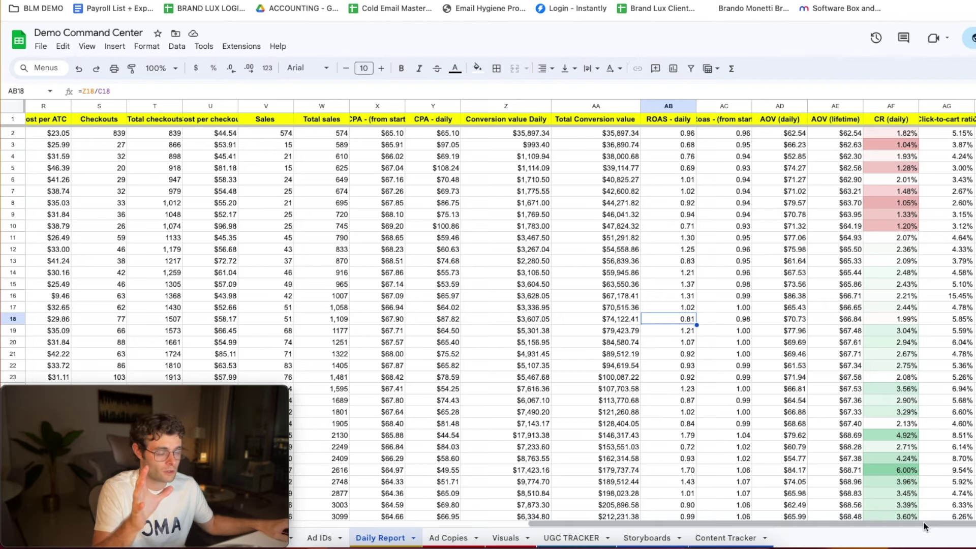
left_click_drag(895, 202, 895, 470)
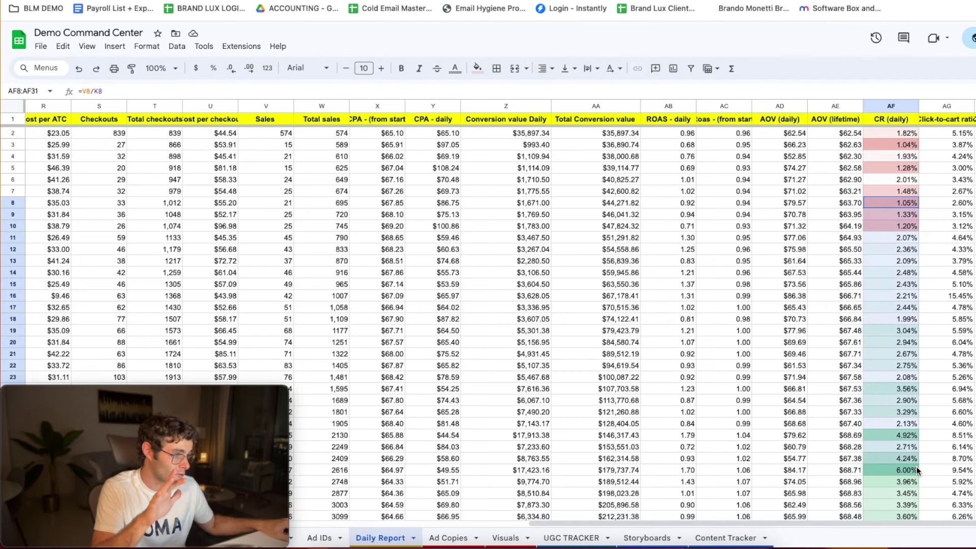
scroll(820, 366, "down", 15)
scroll(820, 366, "up", 20)
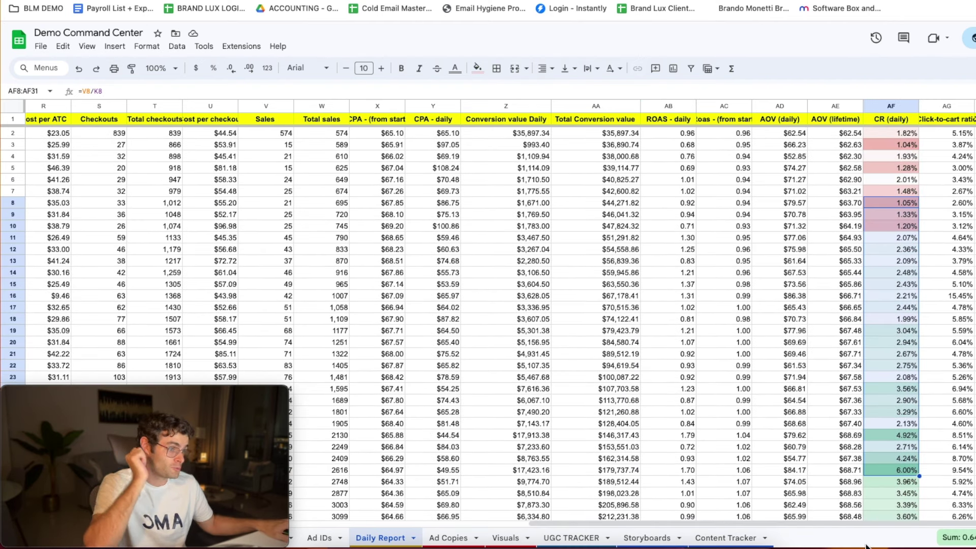
Return to the report's first columns and review the color-coded daily metrics from November 2021 through February 2022.
scroll(870, 527, "left", 15)
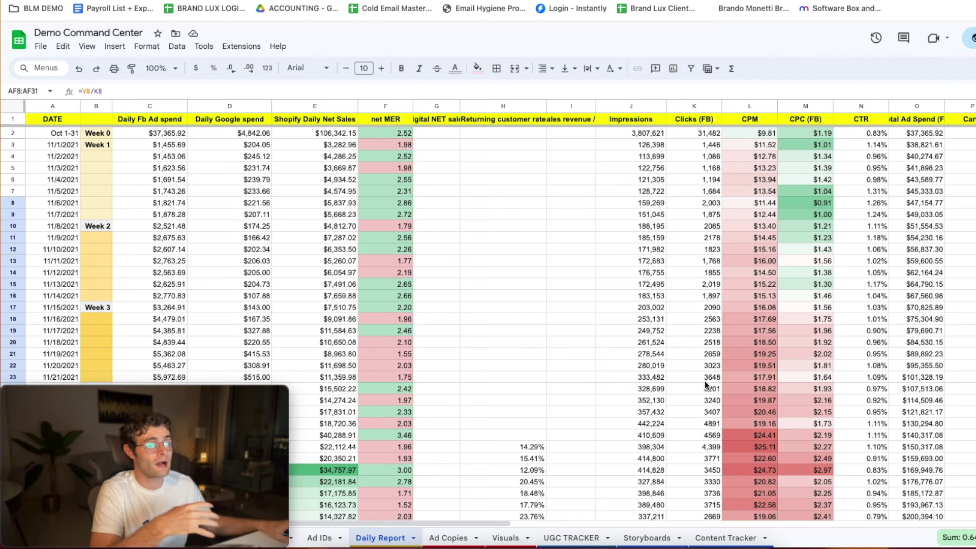
scroll(821, 355, "down", 15)
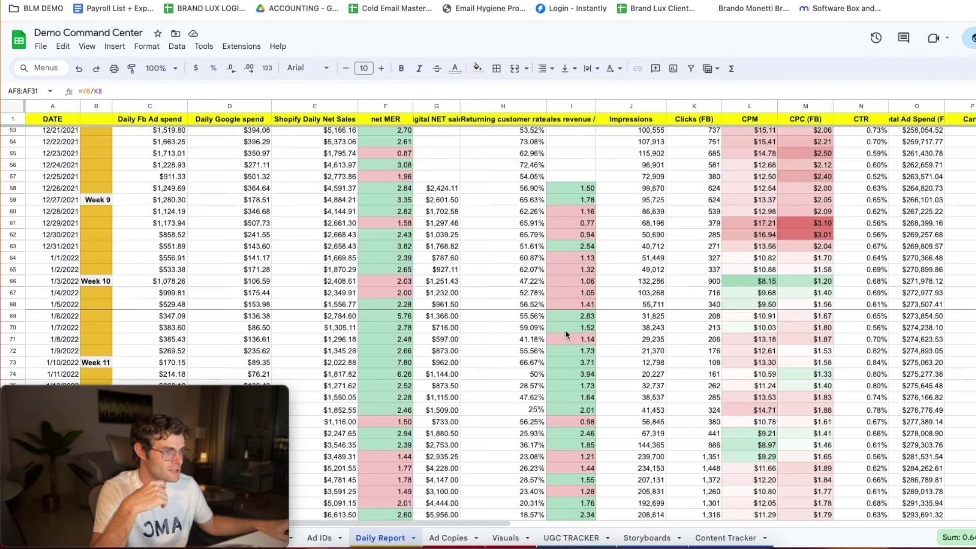
scroll(481, 286, "down", 10)
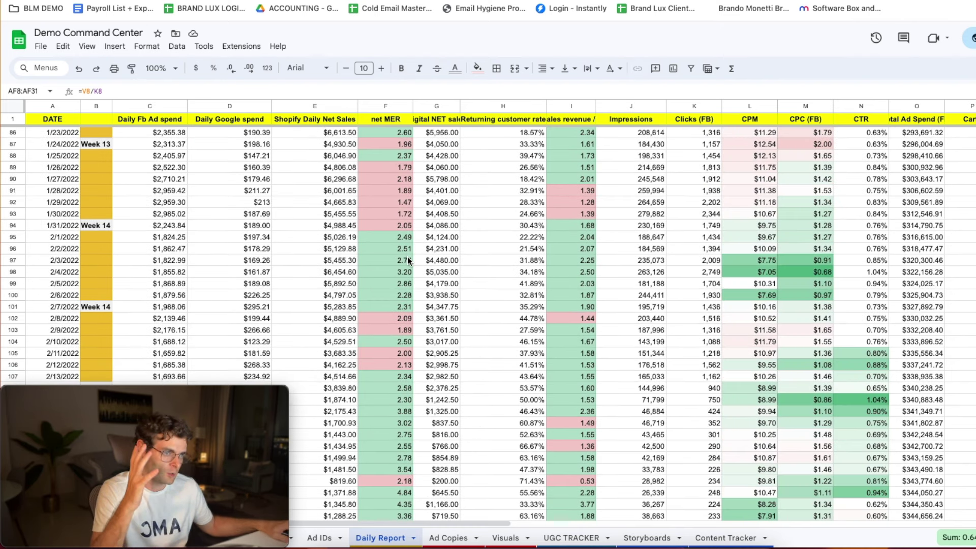
scroll(744, 294, "up", 10)
scroll(744, 294, "down", 6)
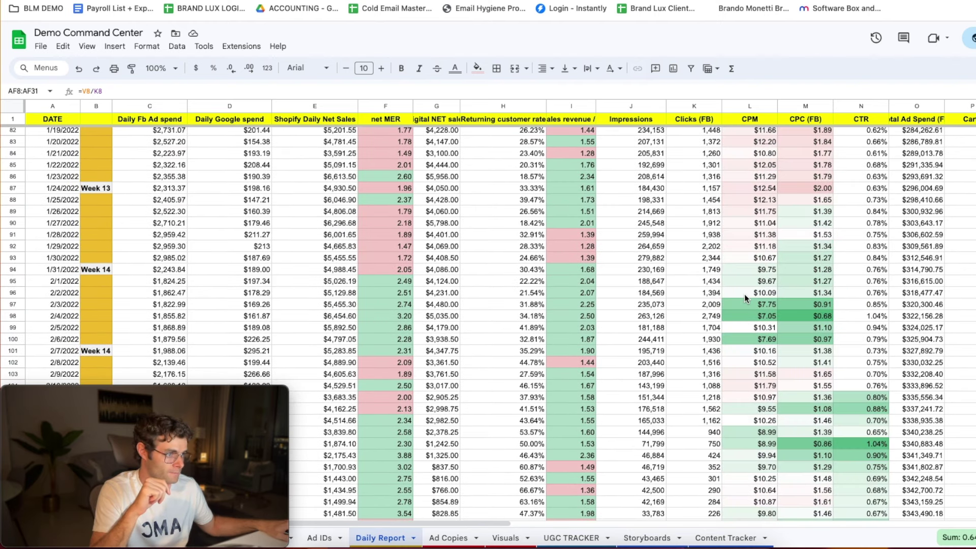
scroll(745, 293, "down", 3)
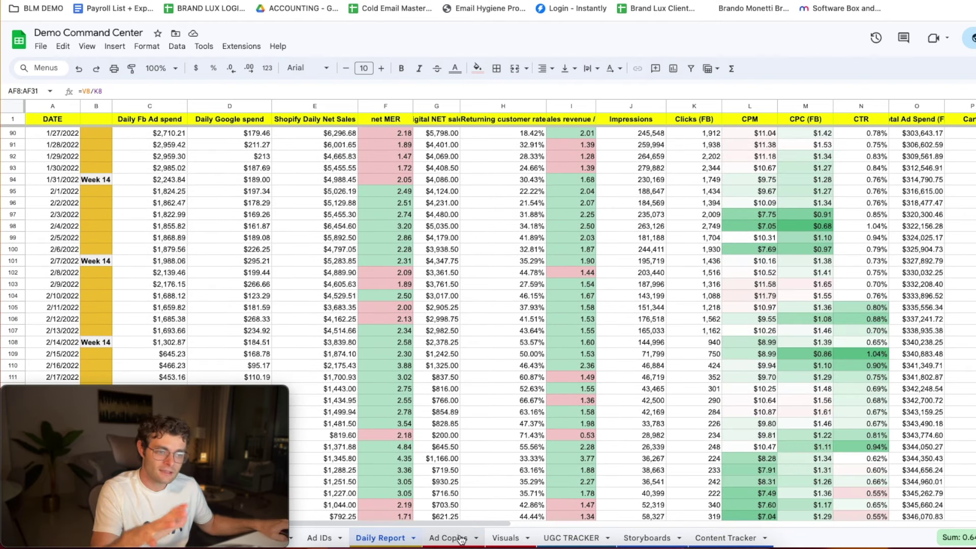
Look through the Ad Copies, Ad IDs and Visuals sheets.
left_click(451, 540)
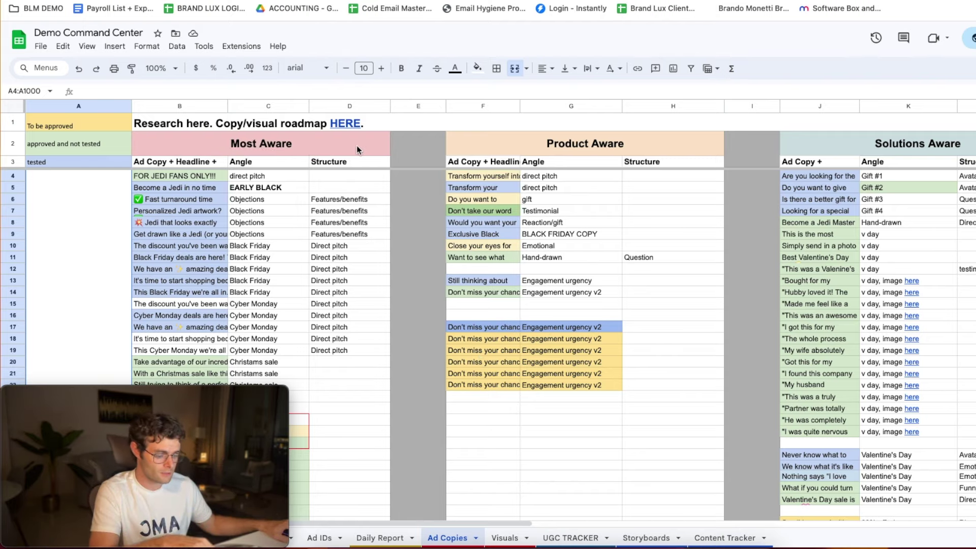
key("alt+Up")
key("alt+Up")
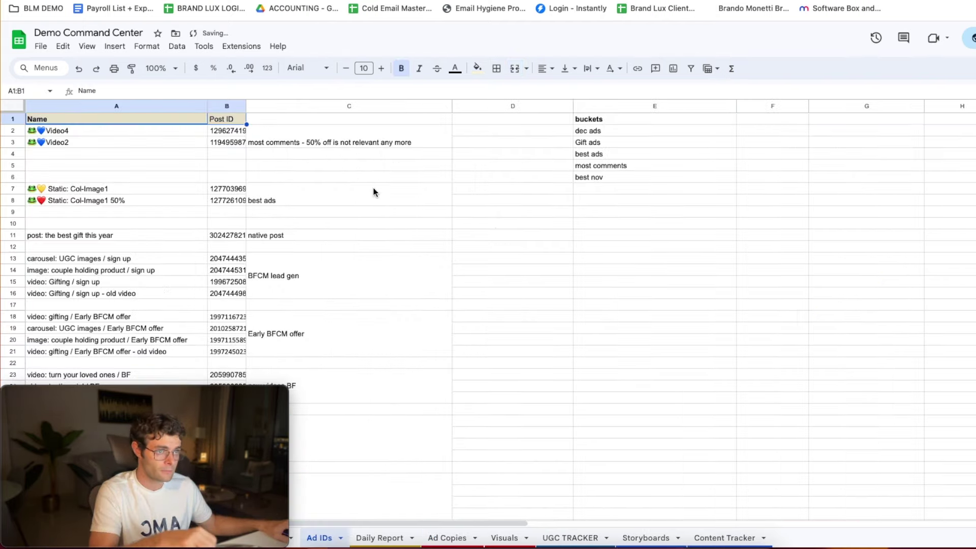
left_click(493, 540)
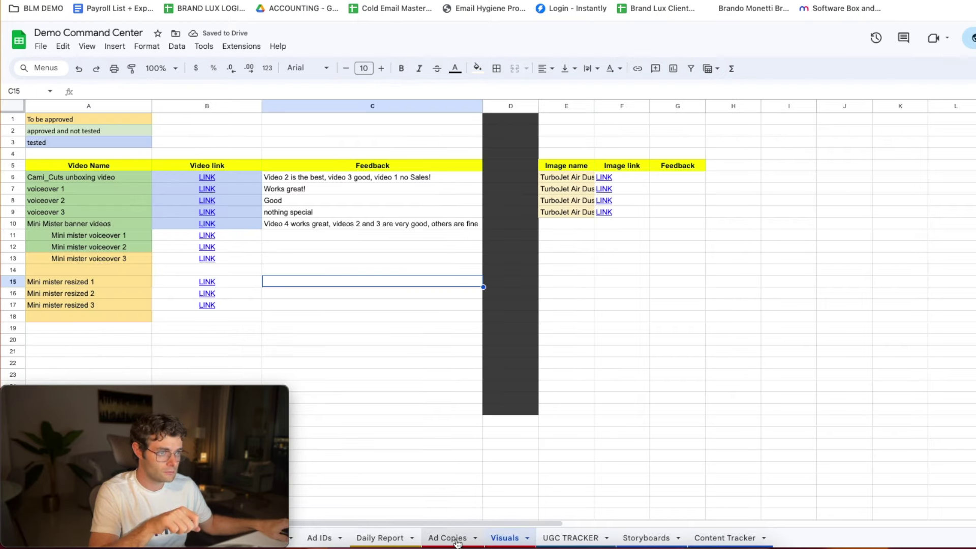
Return to the Ad Copies sheet and highlight the Most Aware heading, the research roadmap link and the Product Aware heading.
left_click(457, 541)
left_click(374, 142)
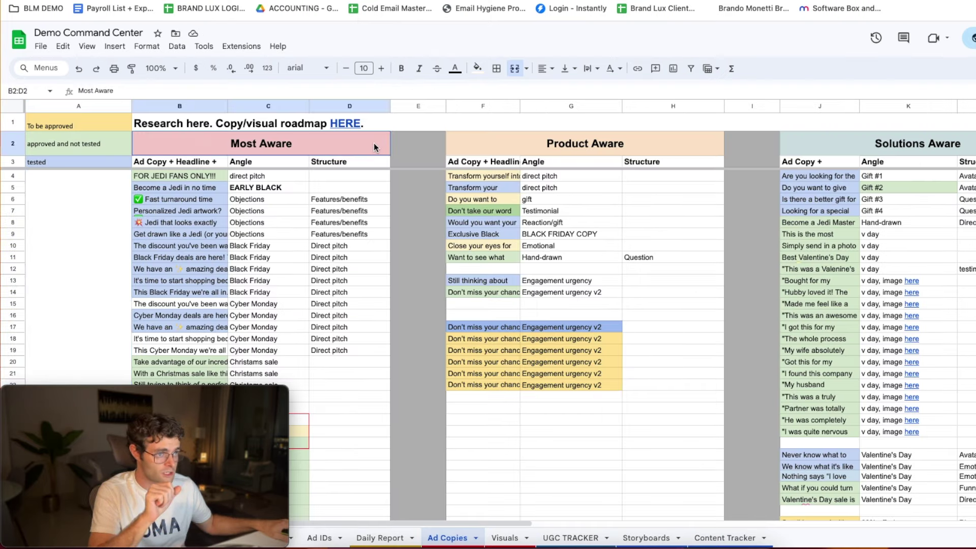
left_click(342, 127)
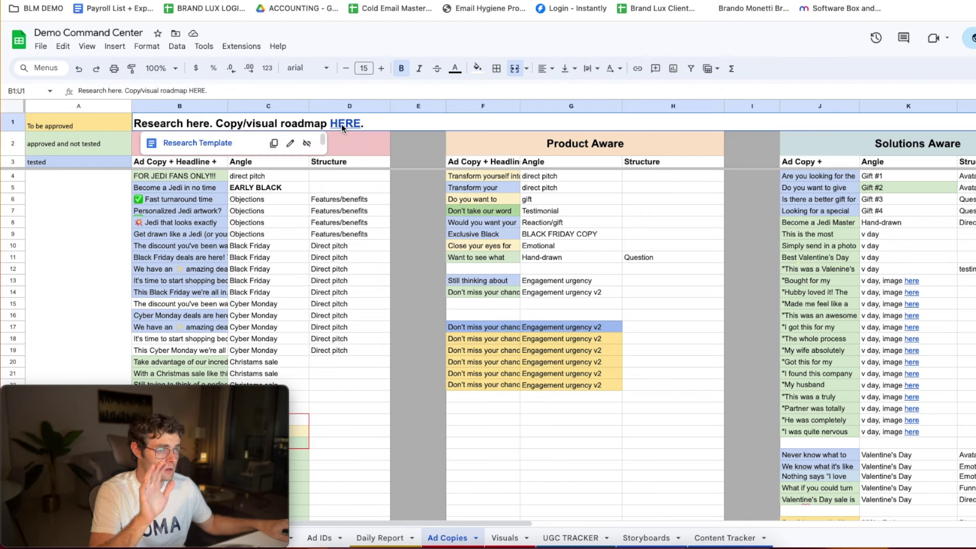
left_click(580, 153)
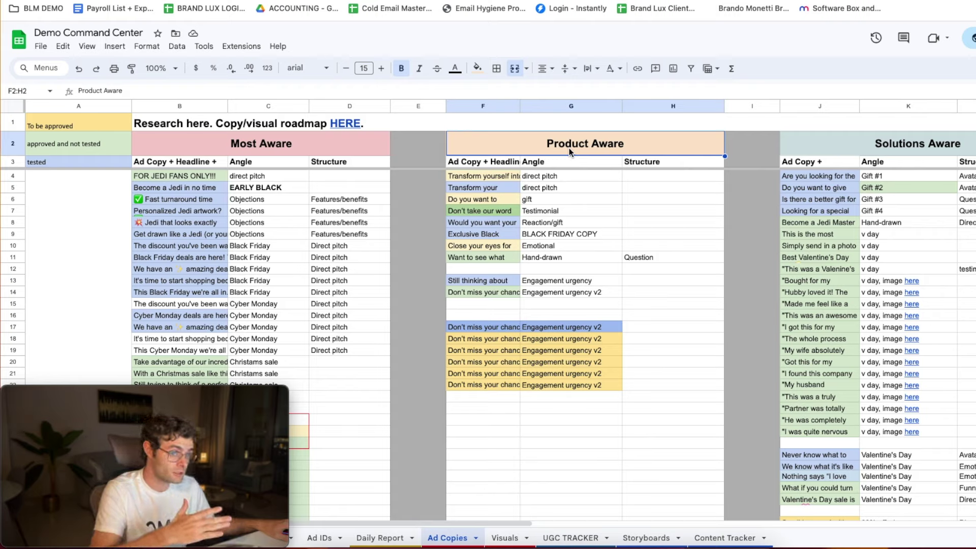
Examine the remaining awareness-stage sections through Completely Unaware, and preview the Research Template linked in the Ad Copies title row.
left_click_drag(518, 524, 895, 489)
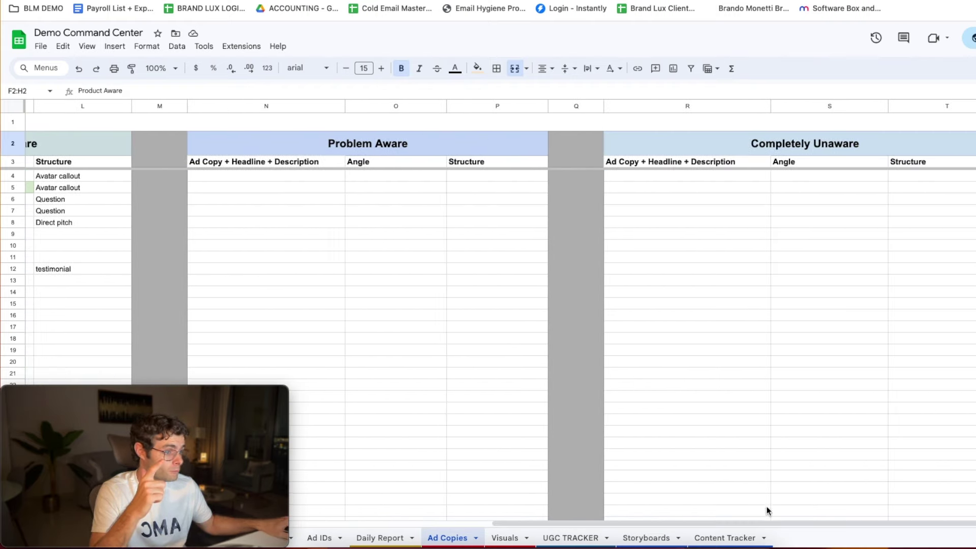
left_click_drag(769, 525, 447, 508)
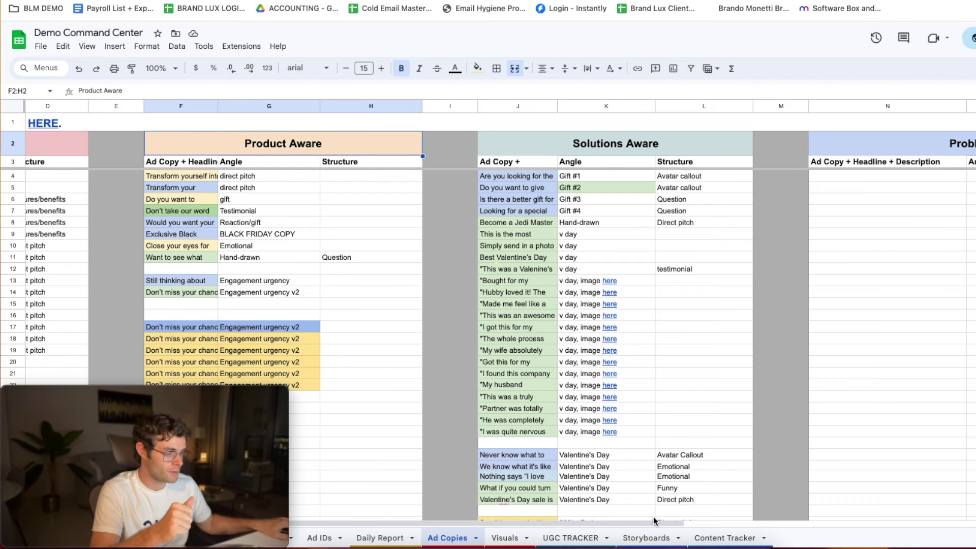
left_click_drag(654, 519, 501, 523)
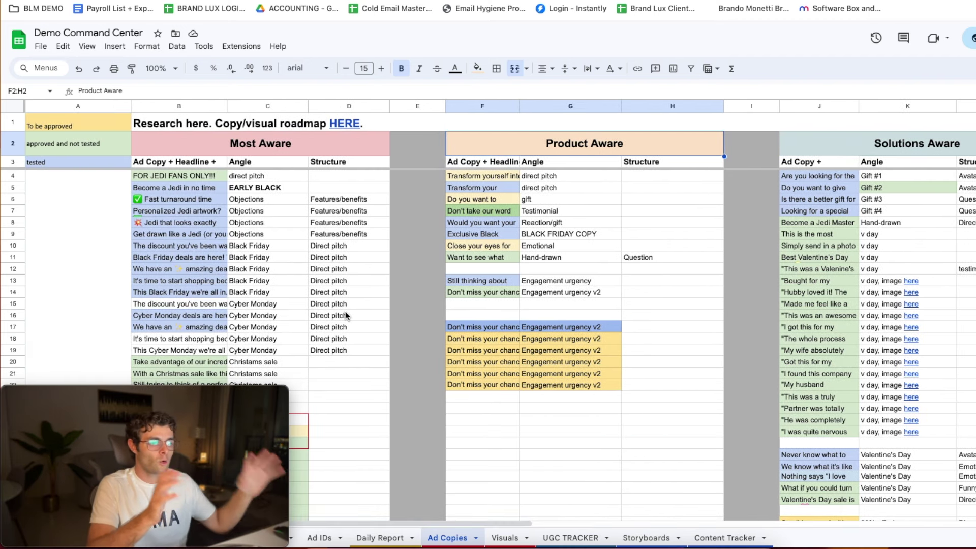
mouse_move(344, 123)
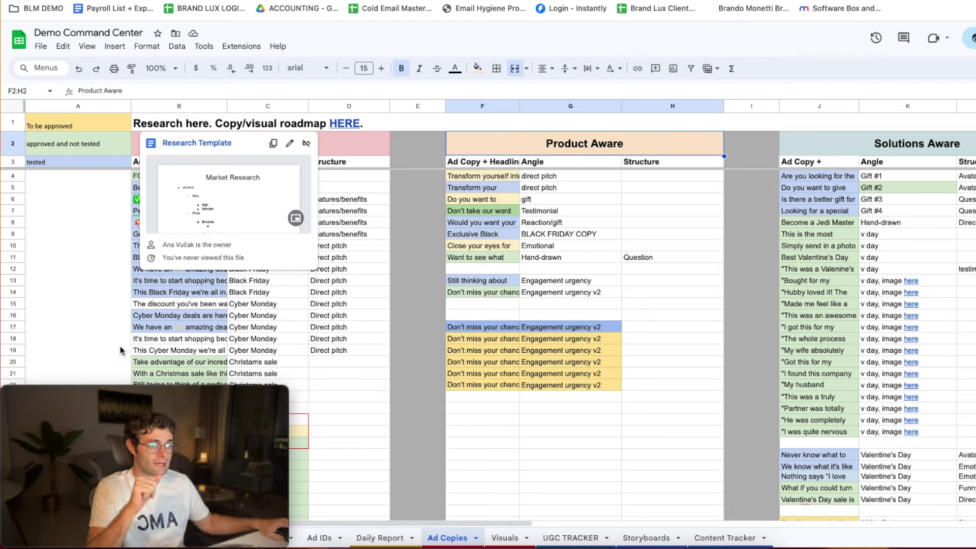
Inspect the "most incredible Valentine's Day gift" and "I got this for my boyfriend" ad copies in the Solutions Aware section.
left_click(75, 304)
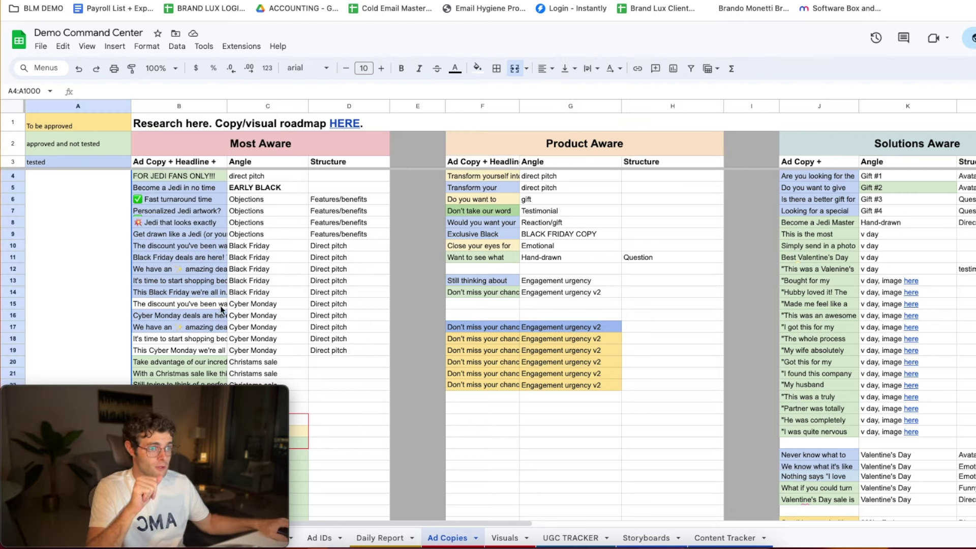
scroll(706, 447, "down", 5)
scroll(706, 448, "up", 5)
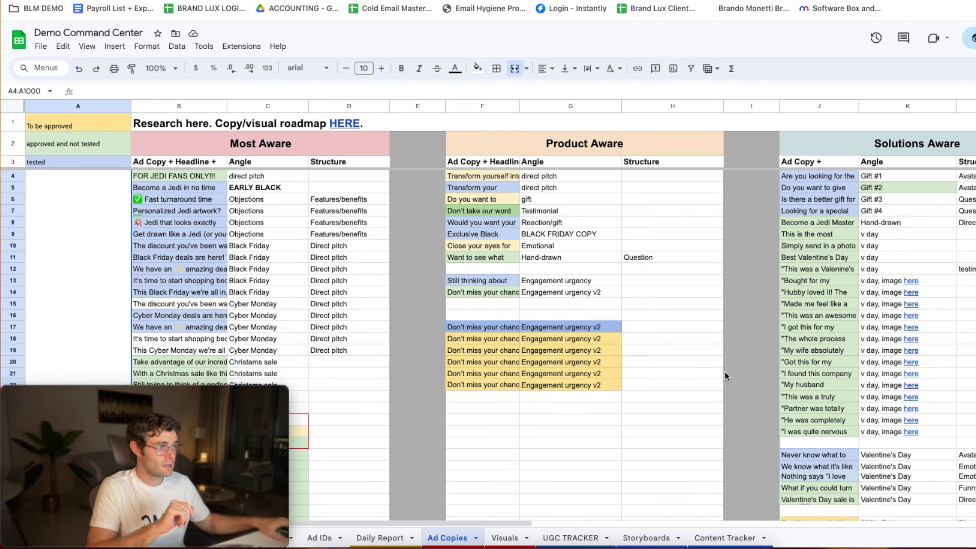
left_click(807, 234)
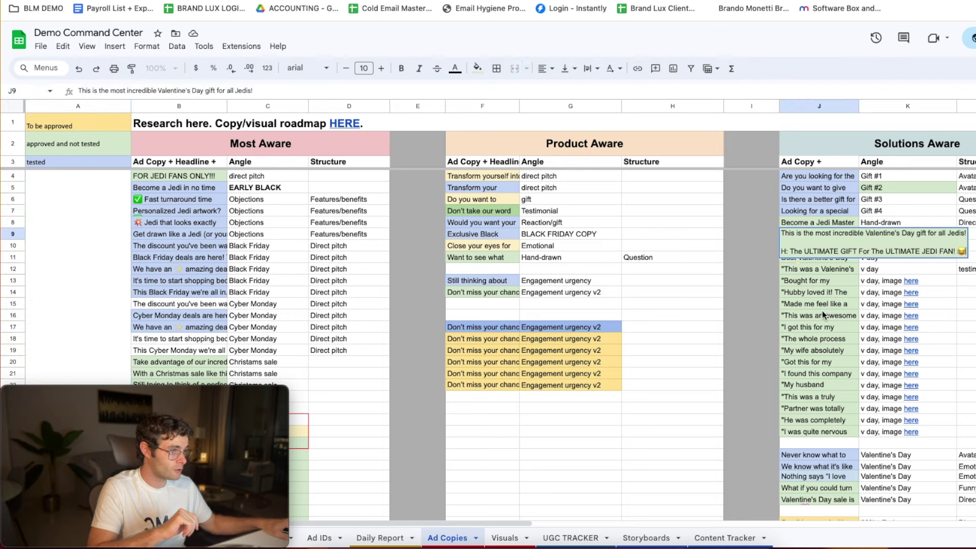
left_click(822, 327)
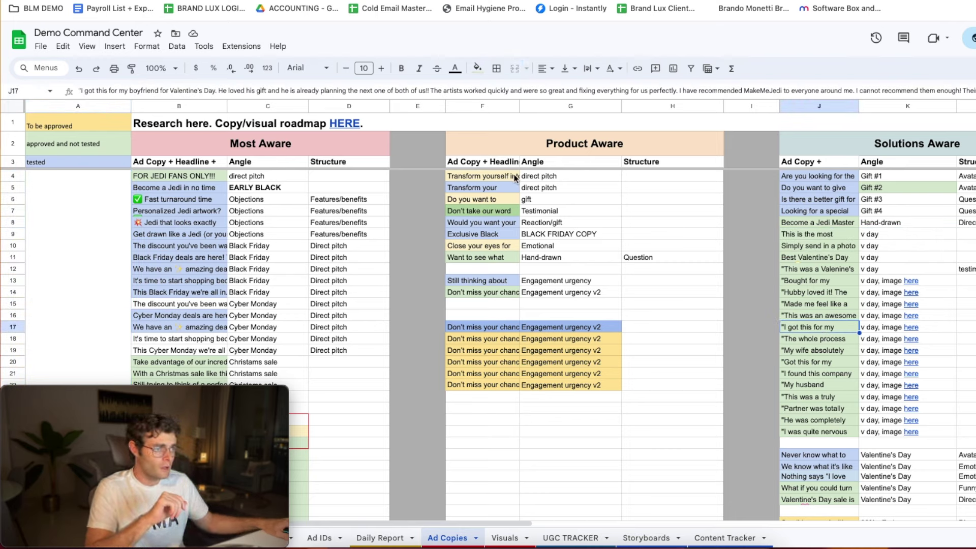
Highlight the direct pitch, gift and Testimonial entries in the Product Aware section's Angle column.
left_click(553, 164)
left_click(545, 178)
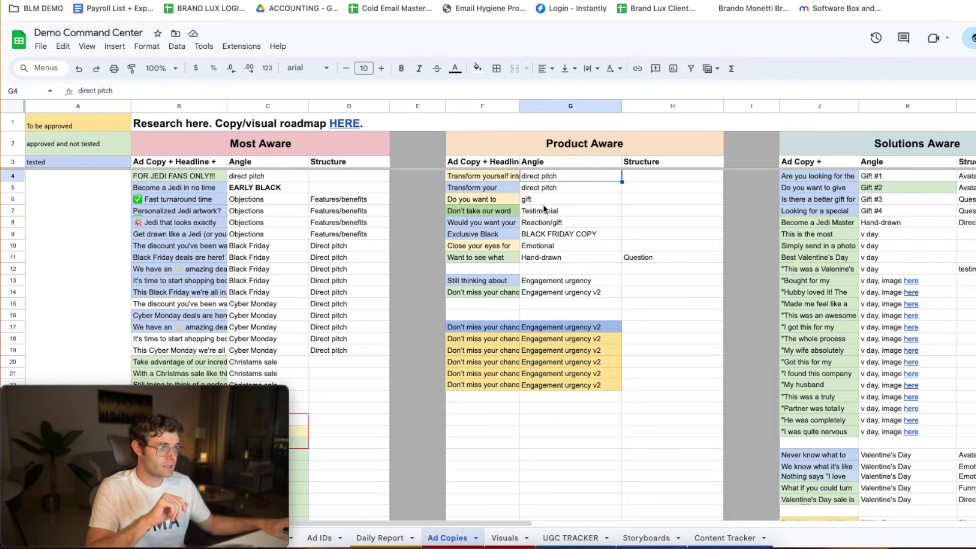
left_click(539, 199)
left_click(560, 215)
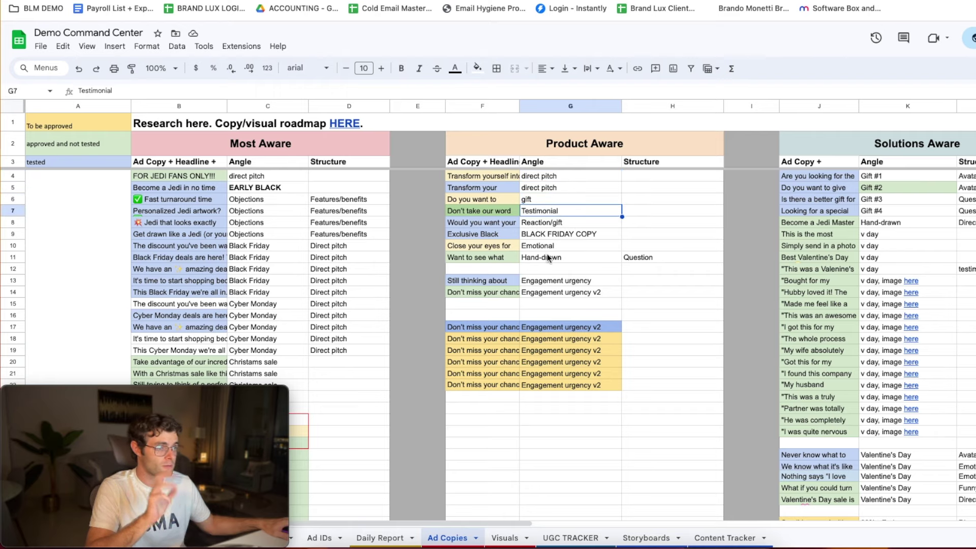
Look through the Solutions Aware ad copies with their angles and structures, down to the birthday, wedding and anniversary gift rows.
left_click_drag(416, 522, 617, 496)
scroll(398, 395, "down", 6)
scroll(479, 343, "up", 6)
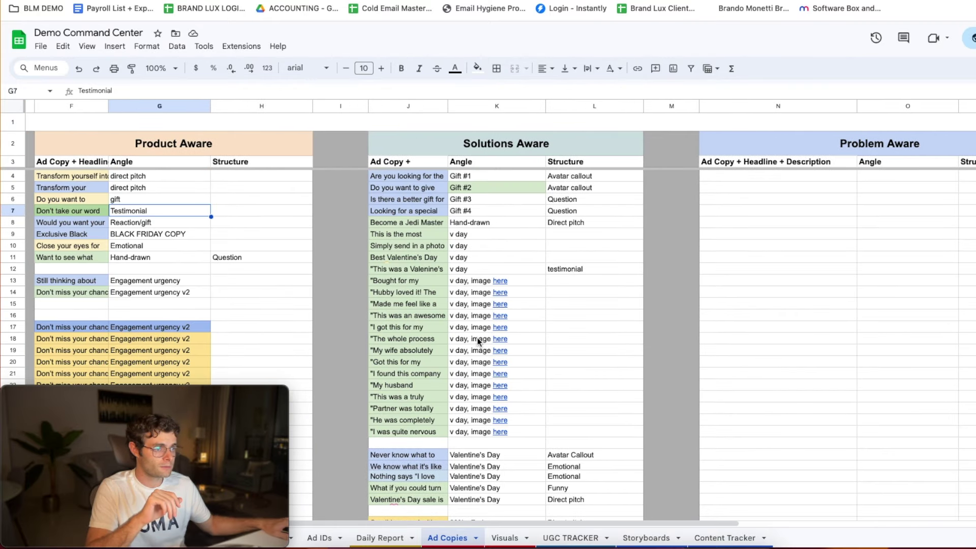
scroll(431, 382, "down", 6)
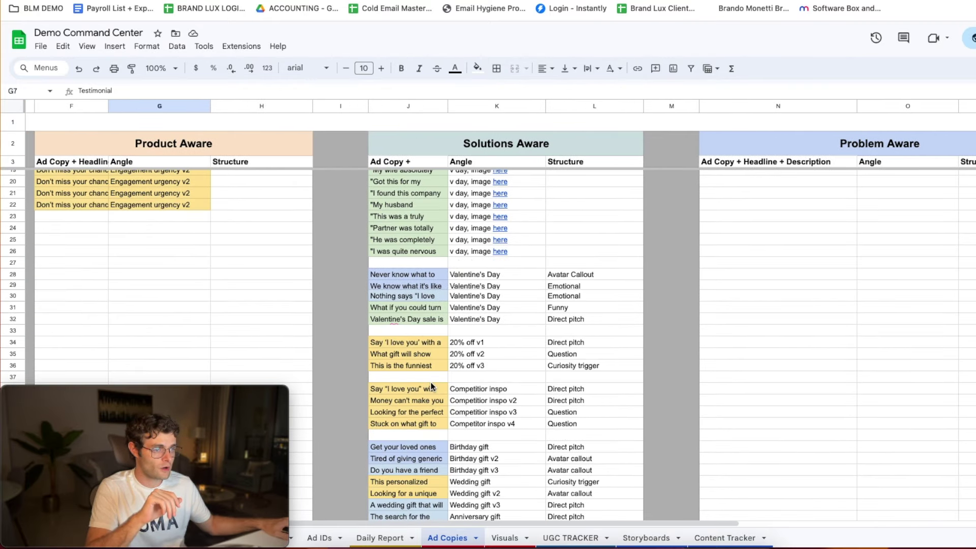
scroll(431, 383, "up", 6)
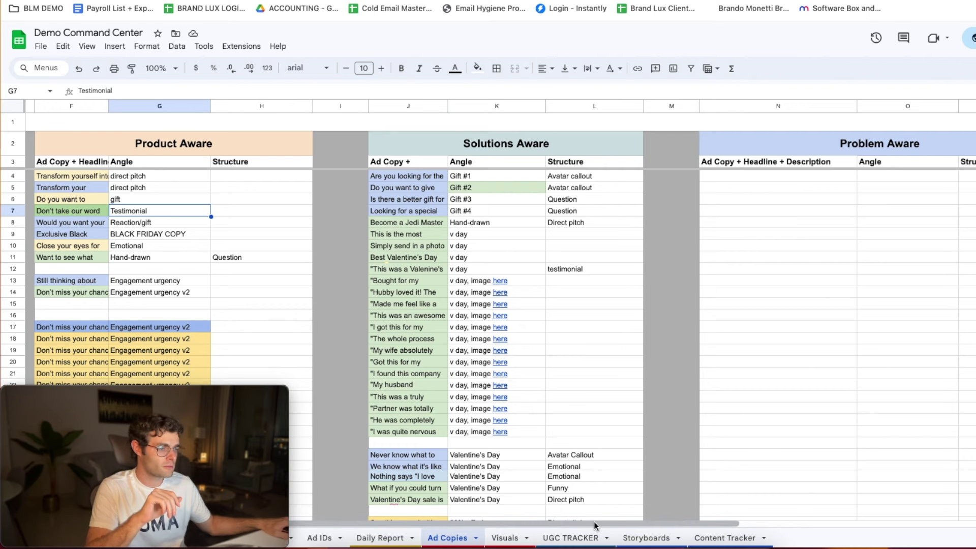
Highlight the status color legend in A1:A3, its approved and not tested entry, and the yellow Engagement urgency v2 rows F18:G22.
left_click_drag(593, 522, 264, 524)
left_click_drag(98, 118, 99, 157)
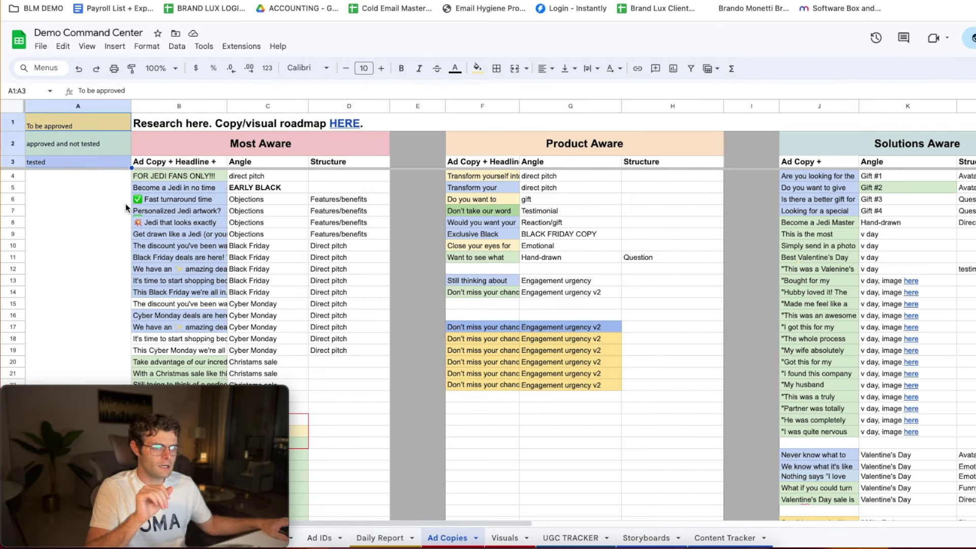
left_click(83, 147)
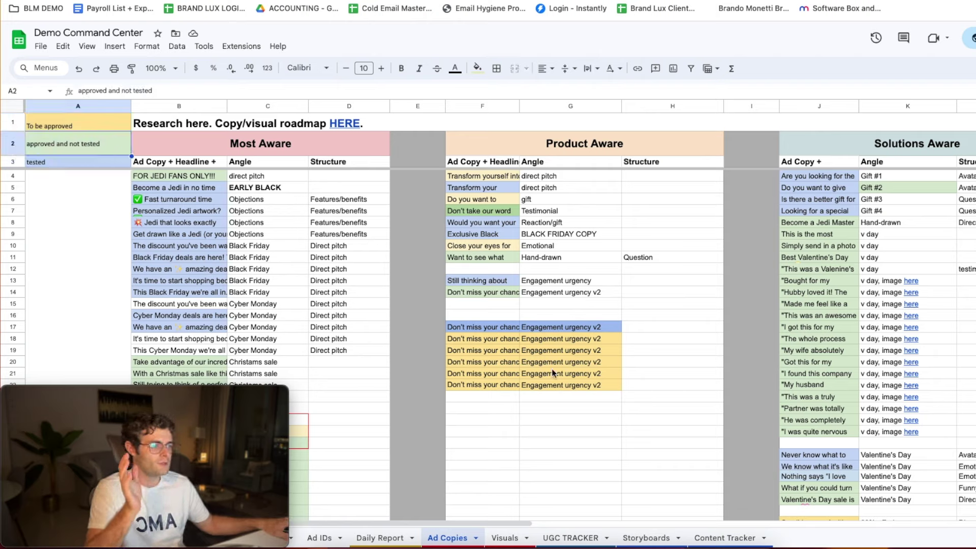
left_click_drag(459, 339, 580, 389)
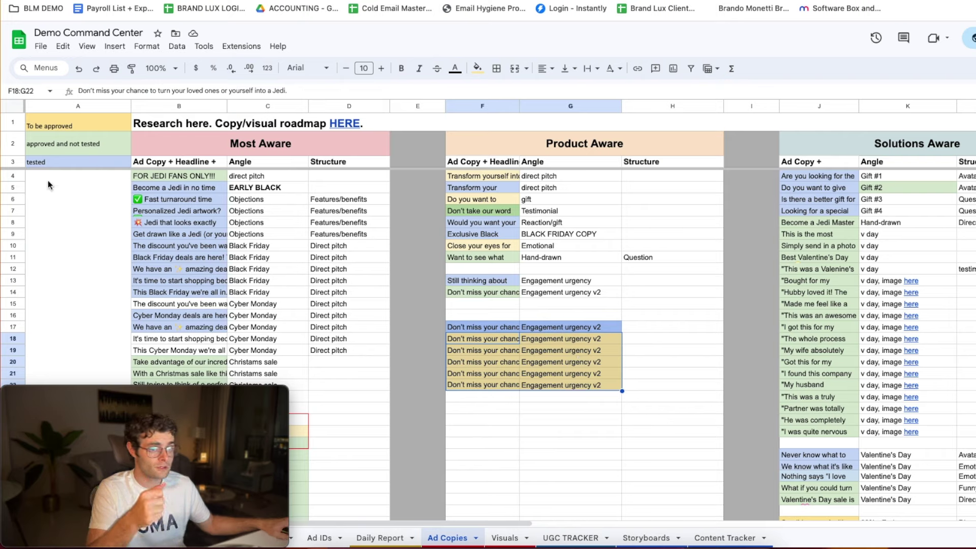
Highlight the tested entry in the color legend and the Most Aware ad copies in B5:B15.
left_click(51, 164)
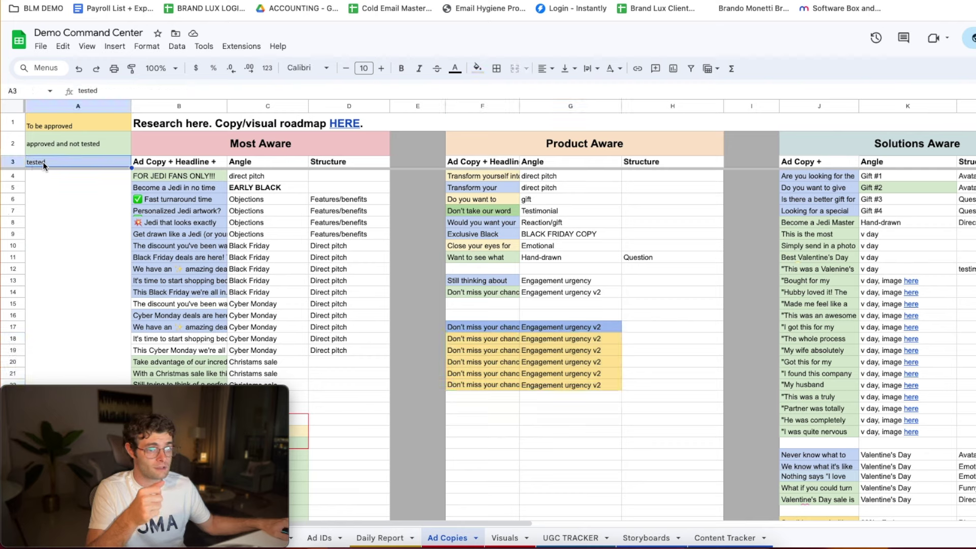
left_click_drag(185, 187, 183, 211)
left_click_drag(172, 307, 172, 305)
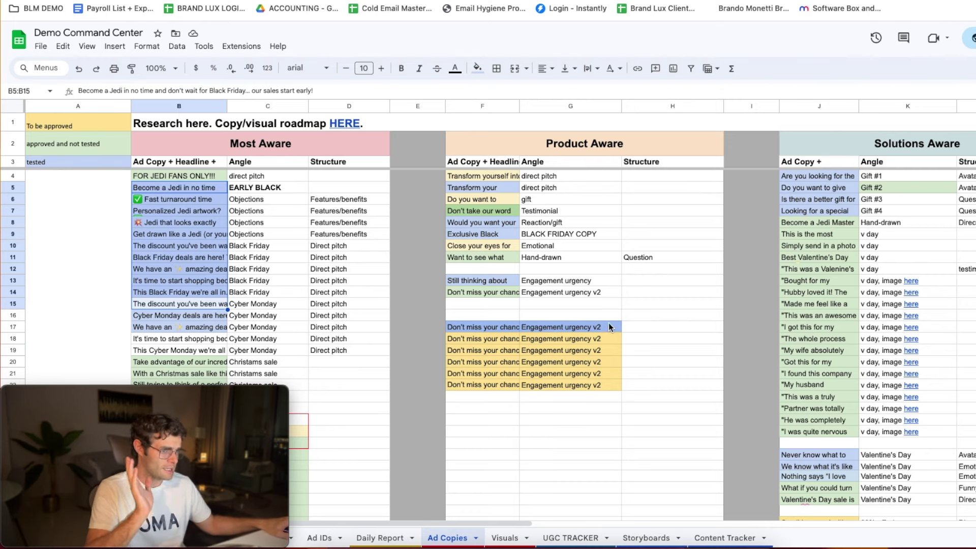
scroll(605, 343, "down", 5)
scroll(605, 343, "up", 5)
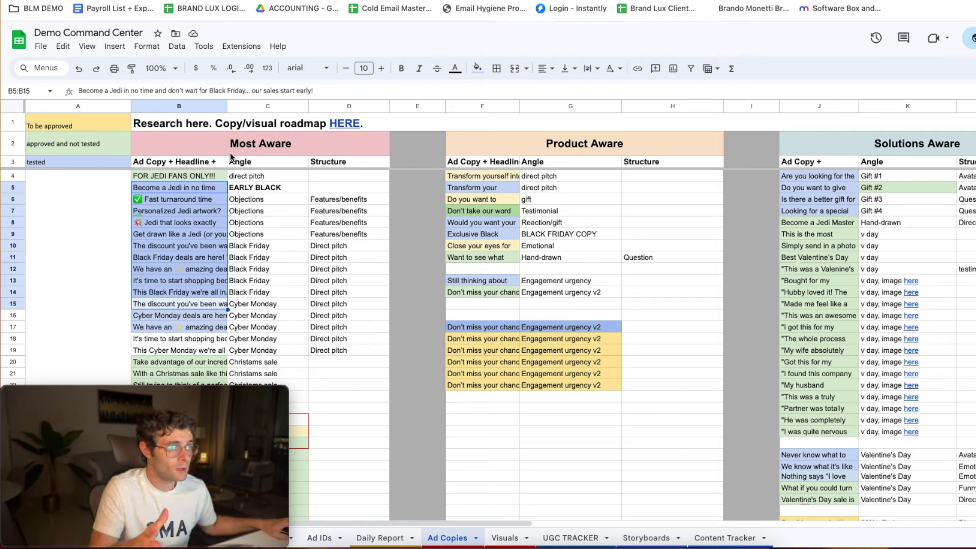
Highlight the Most Aware, Product Aware and Solutions Aware headings one after another.
left_click(272, 148)
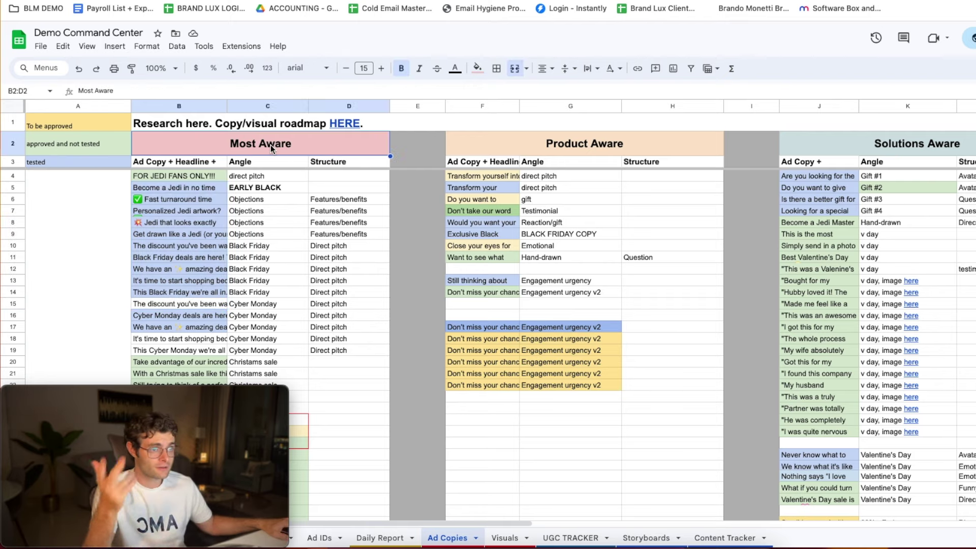
left_click(533, 151)
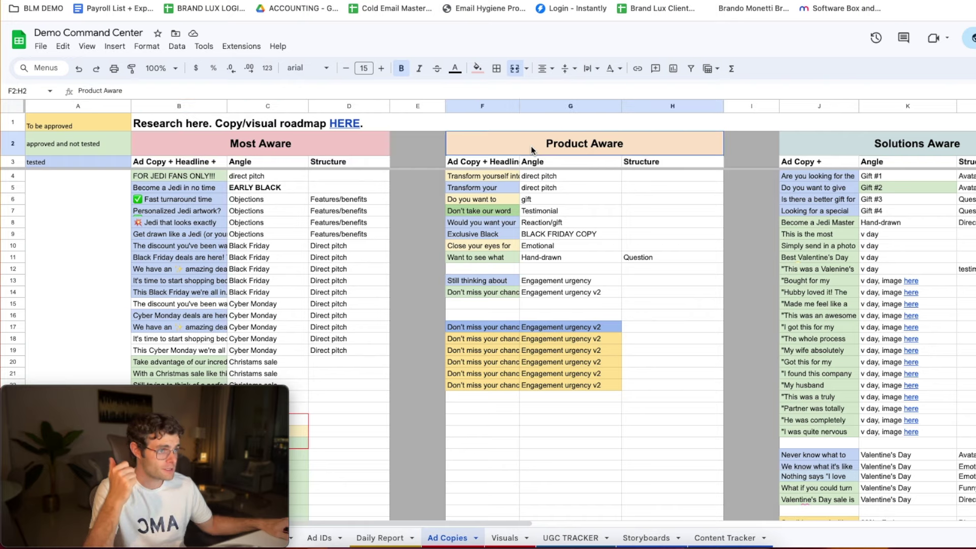
left_click(874, 148)
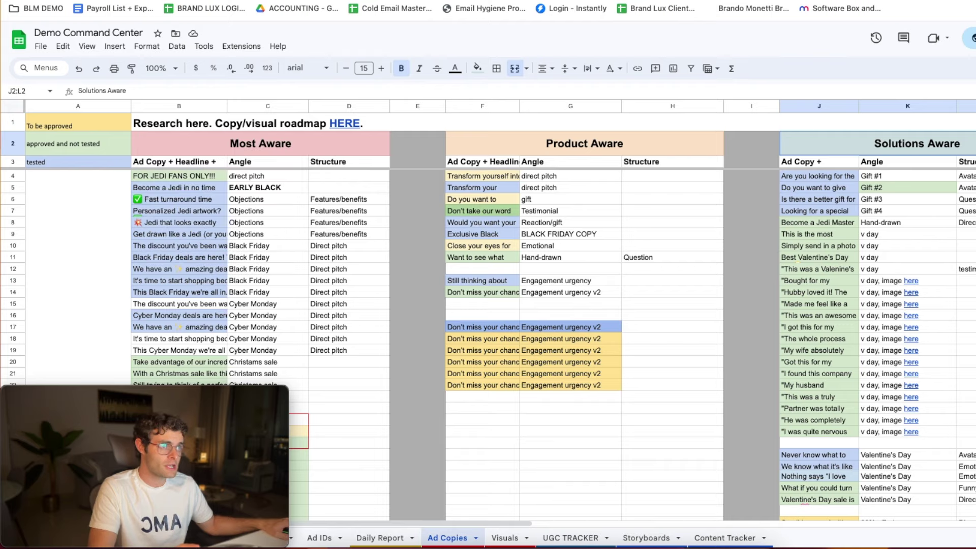
Open the Research Template document linked in the Ad Copies title row and compare it briefly with the spreadsheet.
left_click(345, 124)
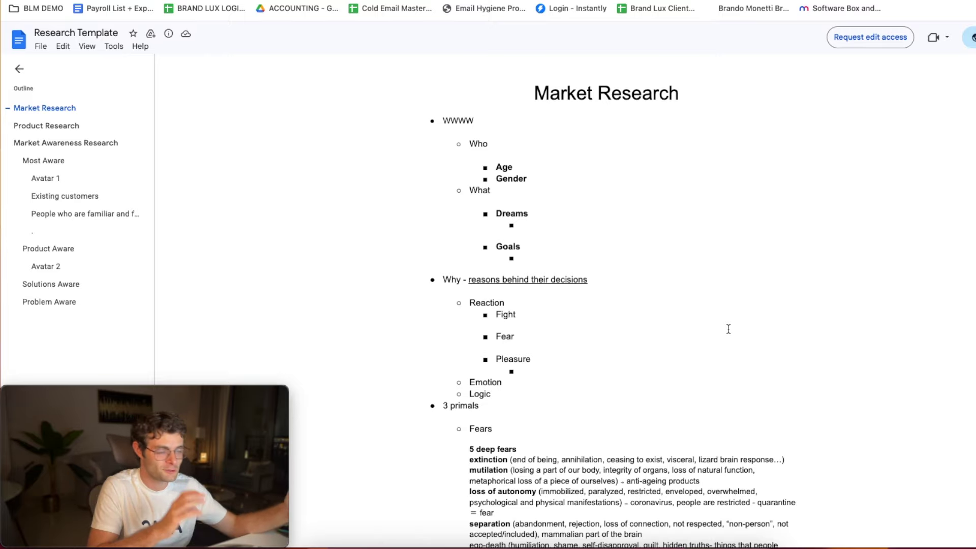
key("ctrl+Tab")
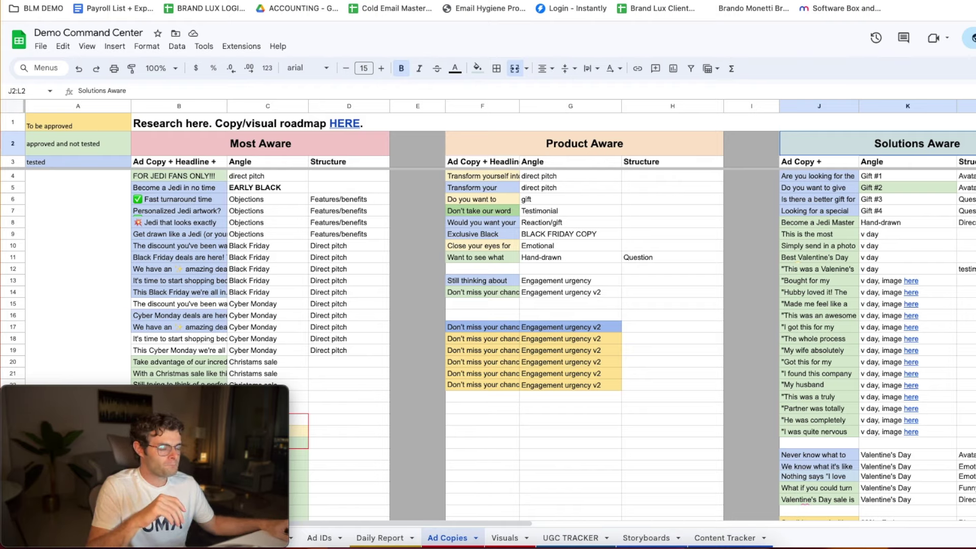
key("ctrl+Tab")
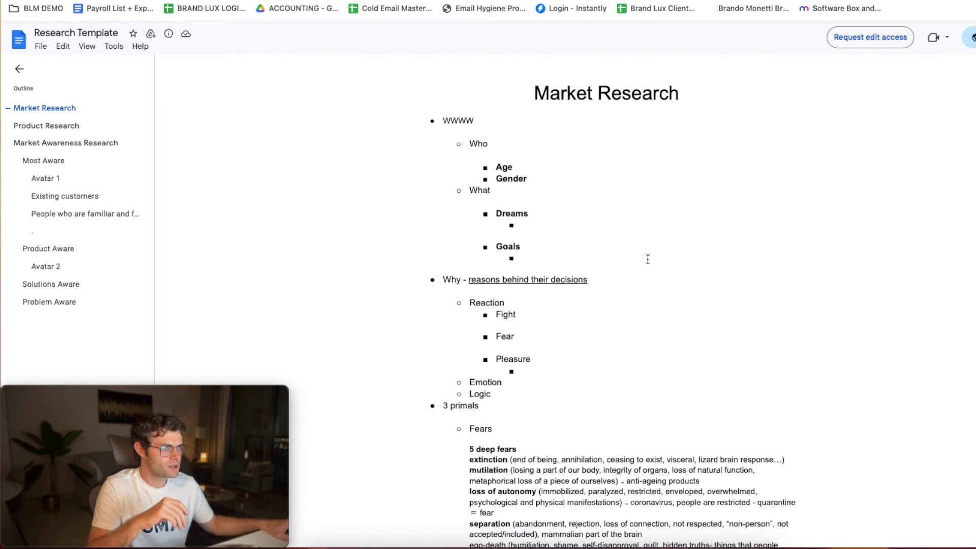
Highlight Age under Who in the Market Research section and look through its fears and desires lists.
left_click_drag(496, 168, 519, 168)
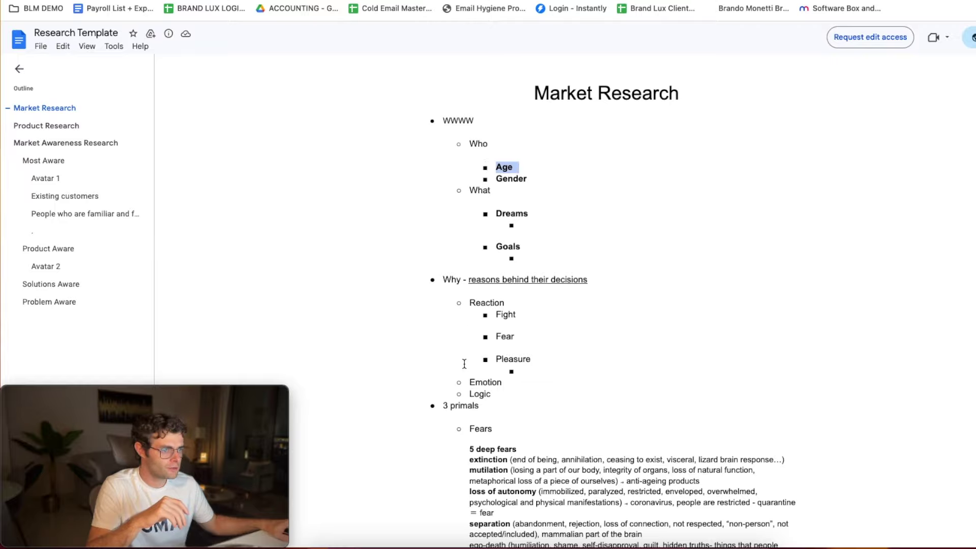
scroll(440, 410, "down", 7)
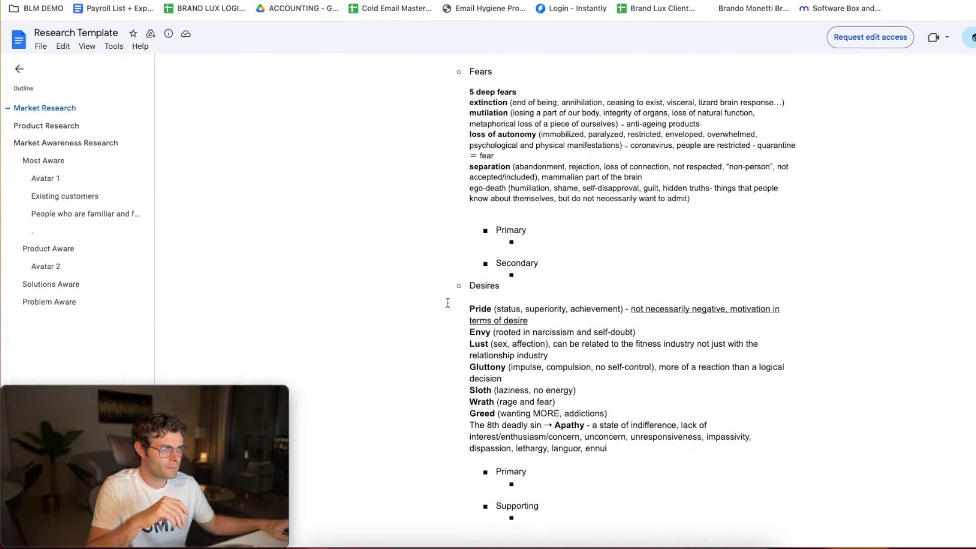
scroll(447, 303, "down", 6)
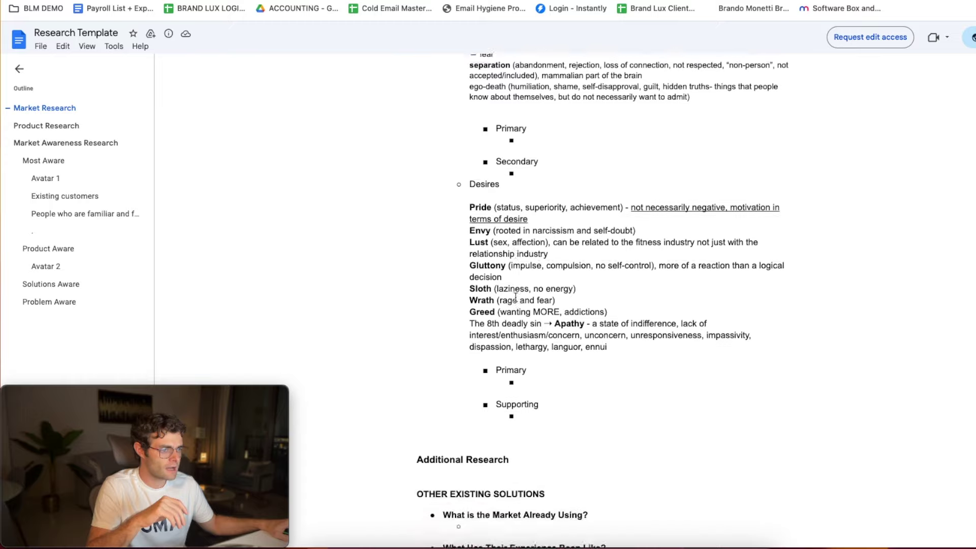
scroll(516, 299, "up", 13)
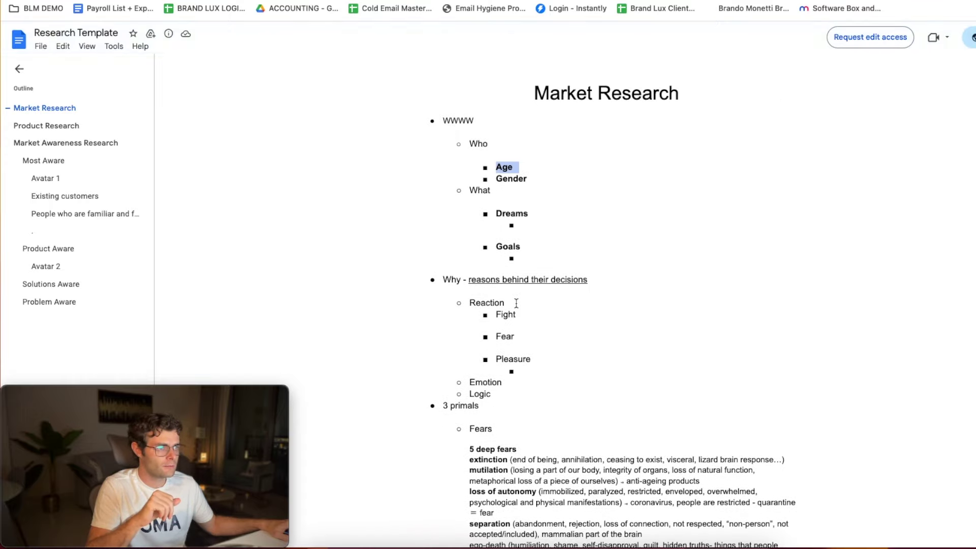
Highlight the first three questions under Other Existing Solutions in the Additional Research section.
scroll(525, 304, "down", 17)
scroll(526, 305, "down", 1)
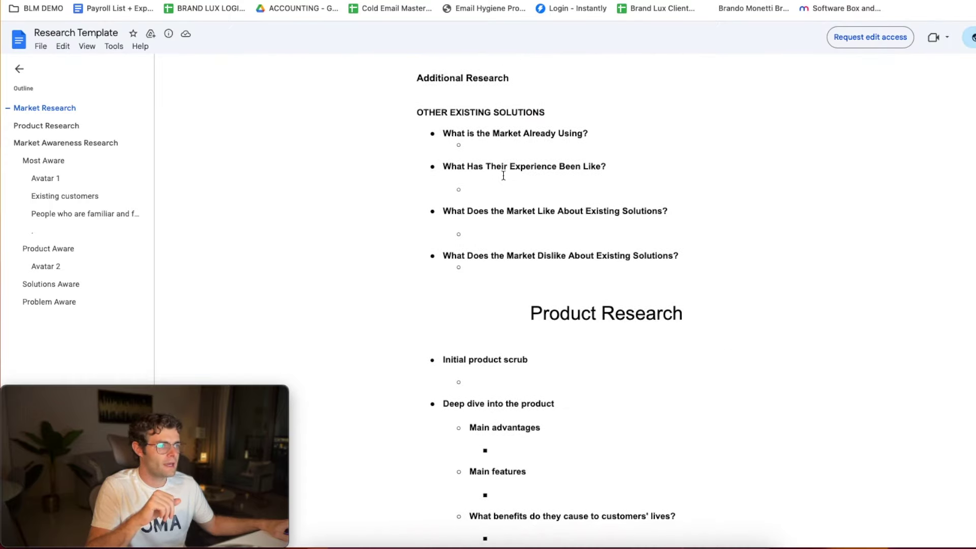
left_click_drag(428, 126, 654, 239)
scroll(650, 233, "down", 5)
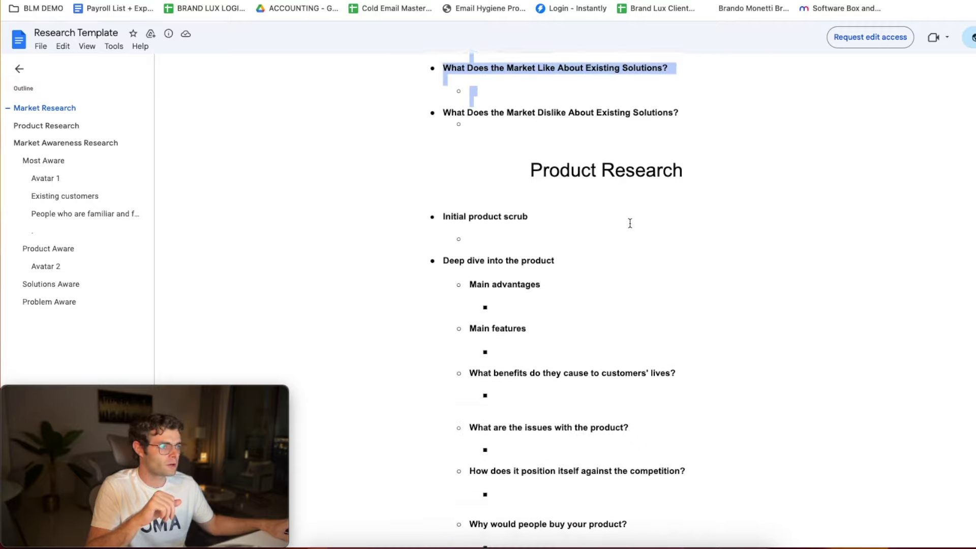
Highlight key Product Research prompts: initial product scrub, main features, main advantages and positioning against the competition.
scroll(630, 219, "down", 3)
double_click(469, 155)
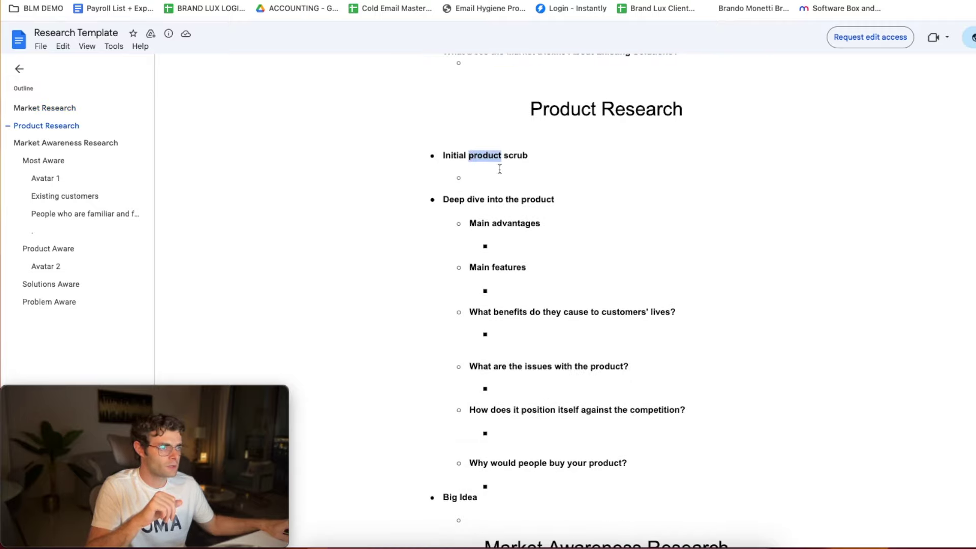
scroll(482, 134, "down", 6)
left_click_drag(482, 123, 526, 126)
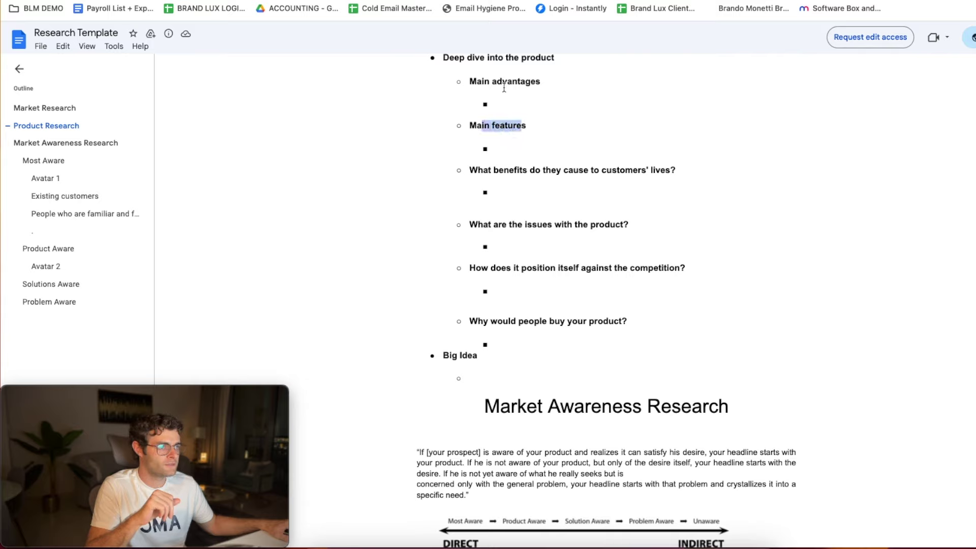
left_click_drag(503, 82, 548, 82)
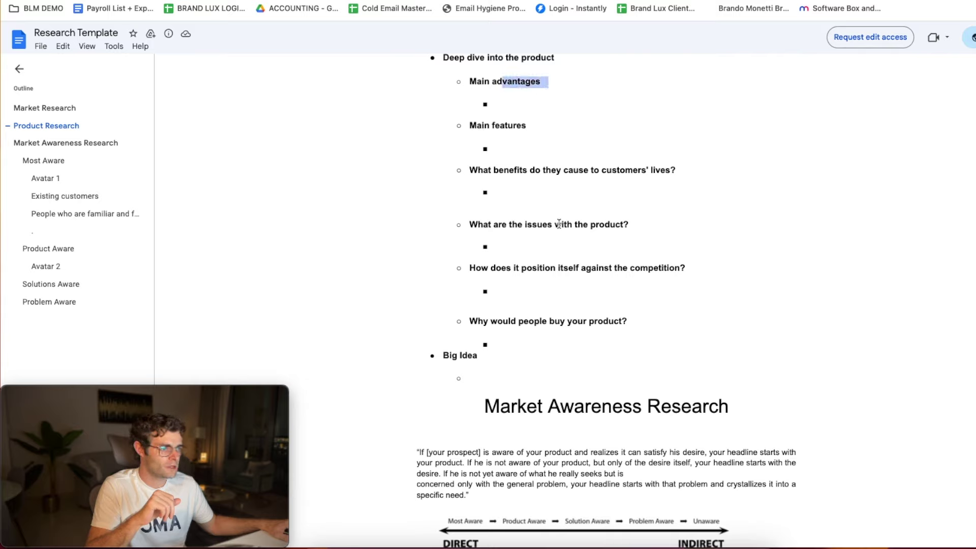
left_click_drag(596, 268, 669, 268)
scroll(590, 324, "down", 3)
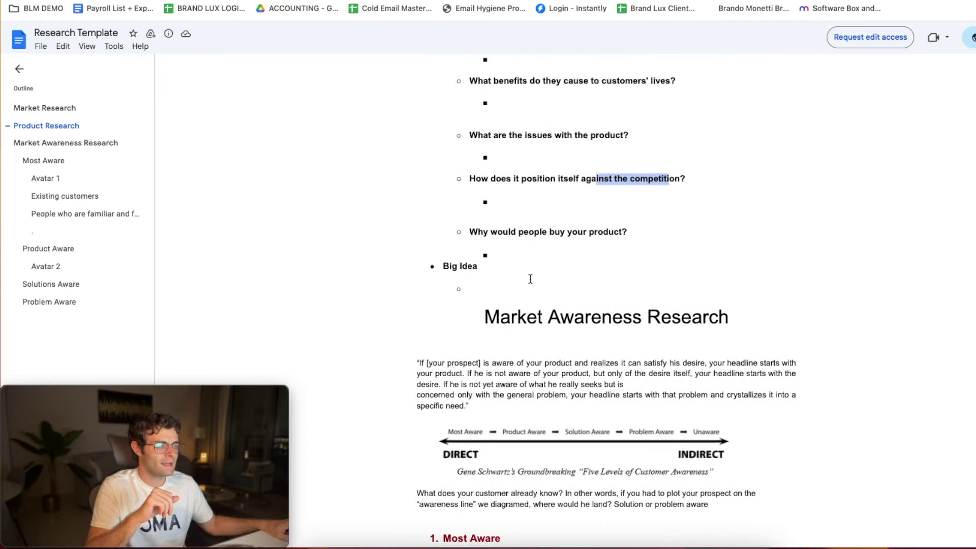
Select the whole Product Research section from its heading through Big Idea, and clear the selection.
scroll(531, 278, "up", 10)
scroll(530, 279, "down", 6)
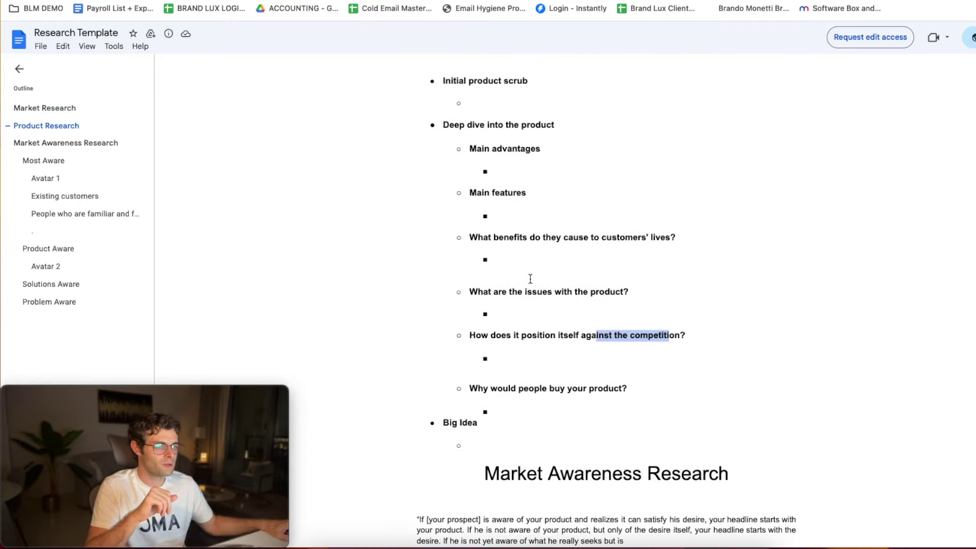
left_click_drag(512, 438, 529, 56)
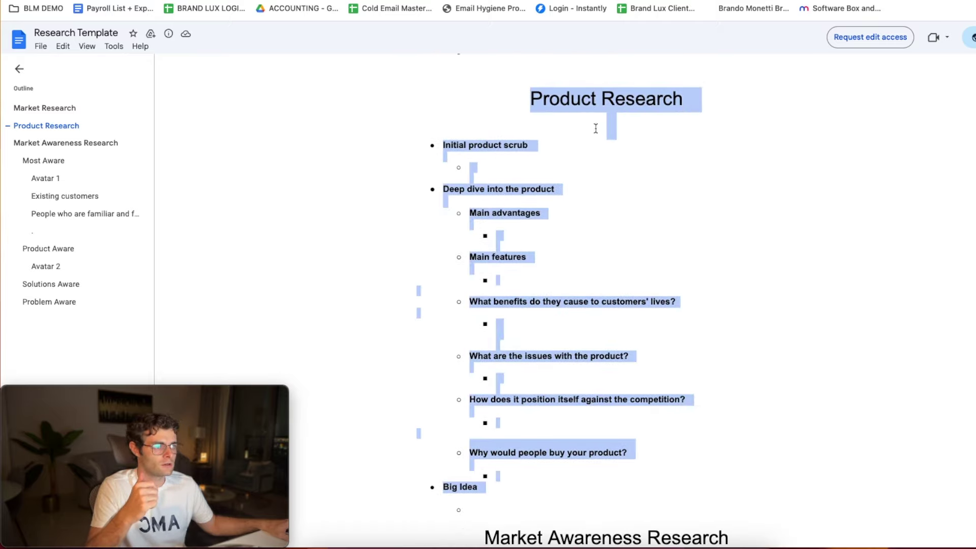
left_click(754, 137)
Highlight the Most Aware heading, its prospect description and the Avatar 1 label under Market Awareness Research.
scroll(695, 254, "down", 5)
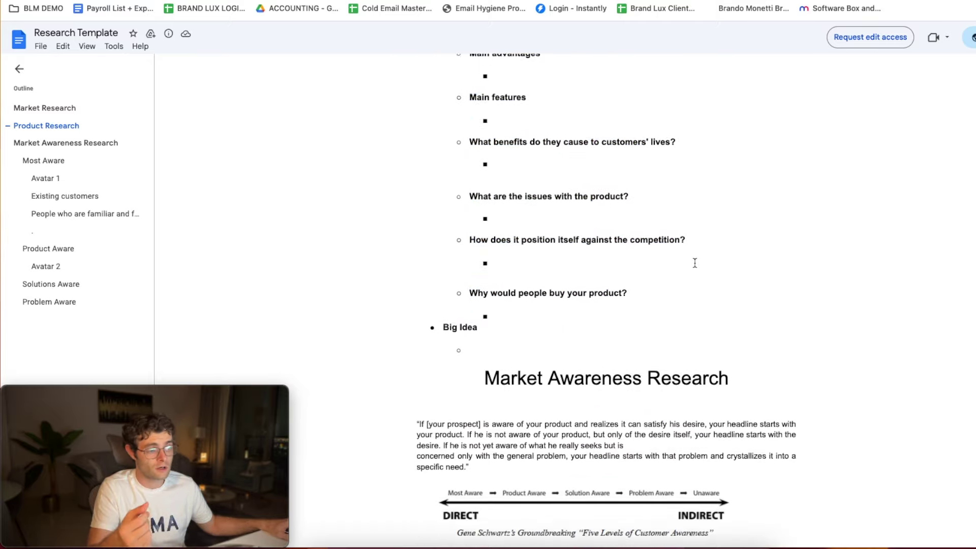
scroll(519, 249, "down", 1)
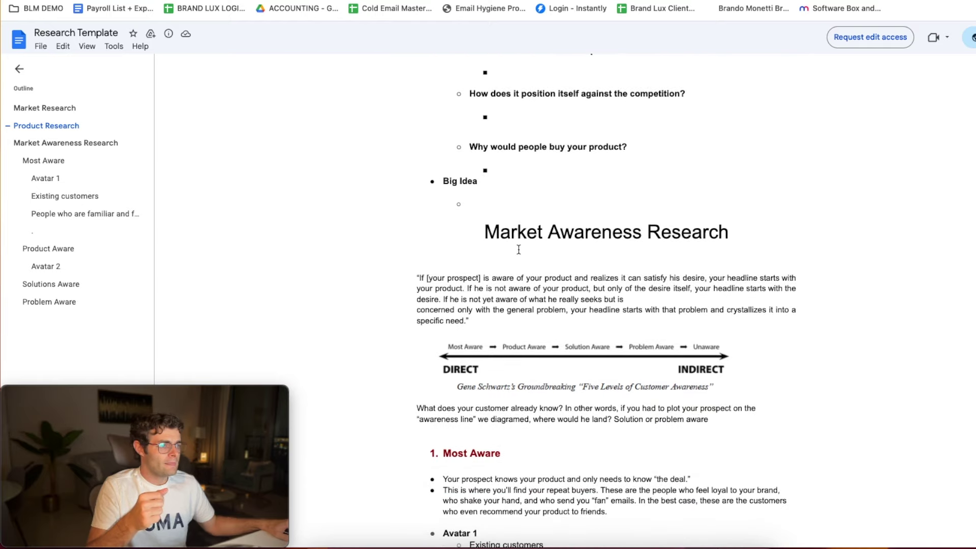
scroll(681, 248, "down", 1)
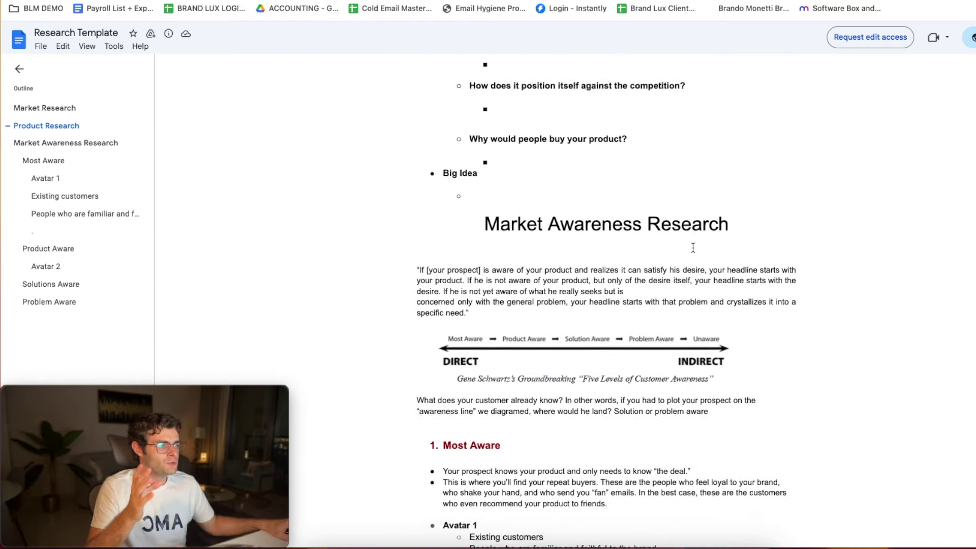
scroll(633, 219, "down", 2)
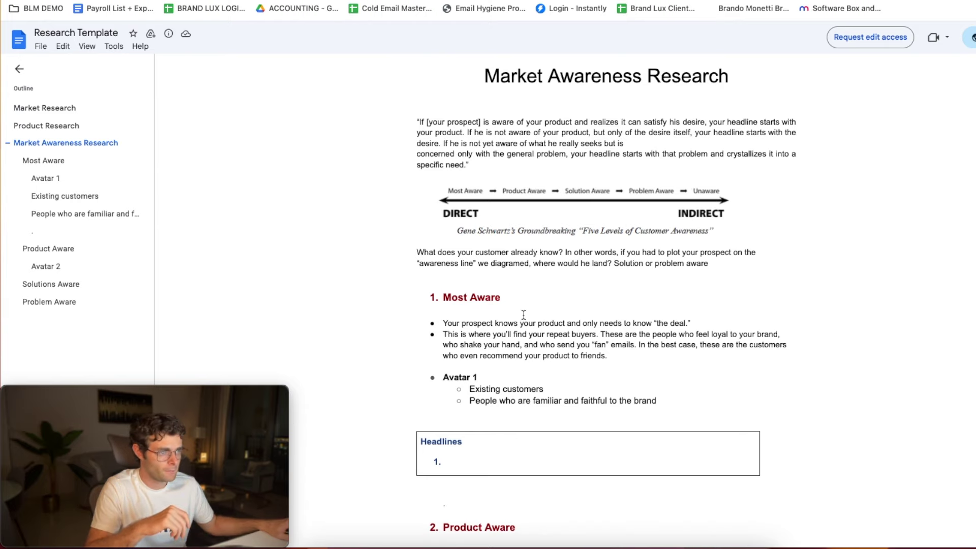
scroll(457, 303, "down", 2)
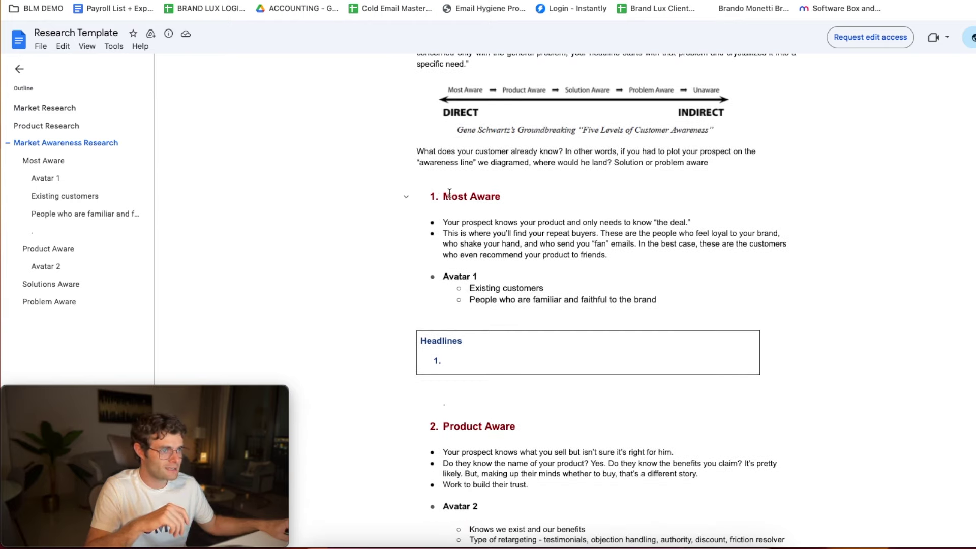
triple_click(449, 194)
left_click(511, 250)
left_click_drag(621, 258, 437, 224)
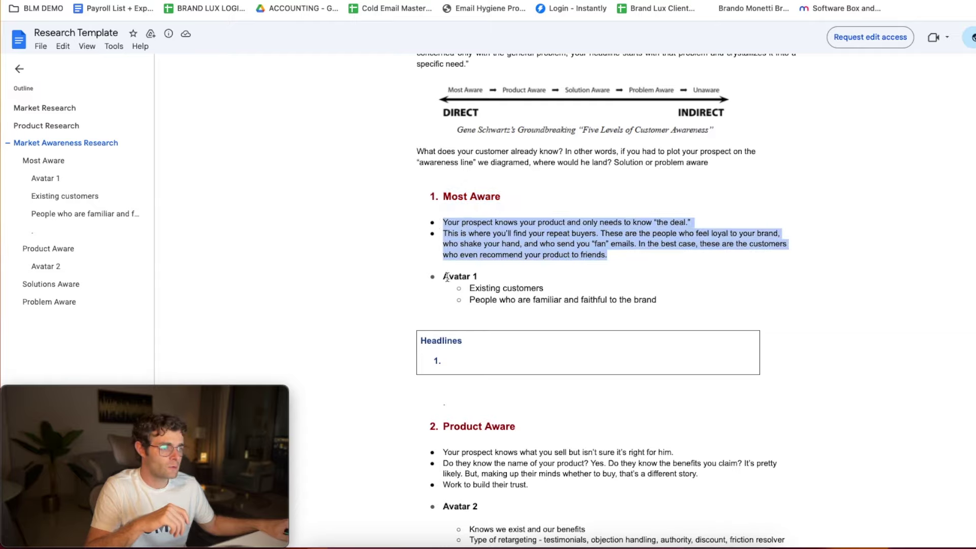
left_click_drag(446, 277, 478, 276)
left_click(452, 346)
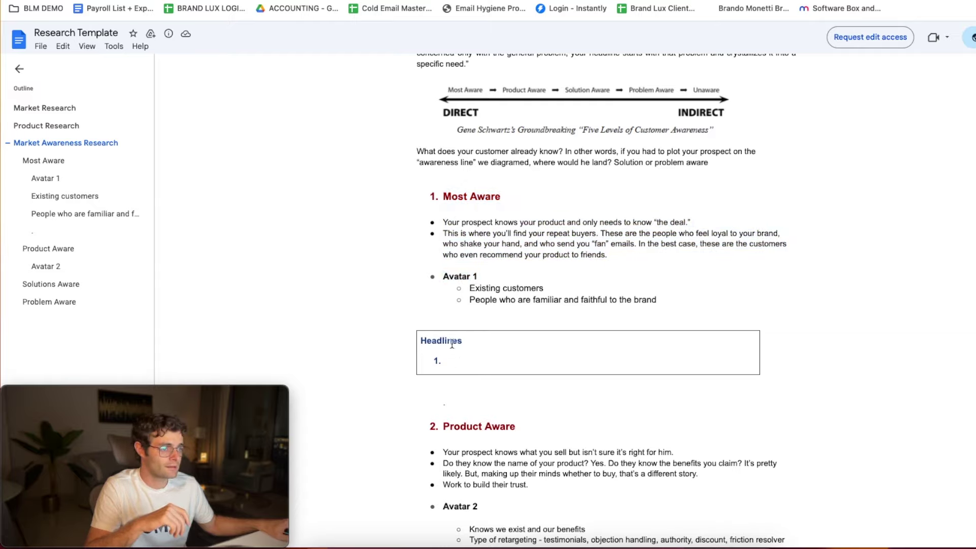
Highlight Avatar 1 with its existing and faithful customer entries, and place the cursor in the Most Aware Headlines box.
scroll(455, 349, "down", 7)
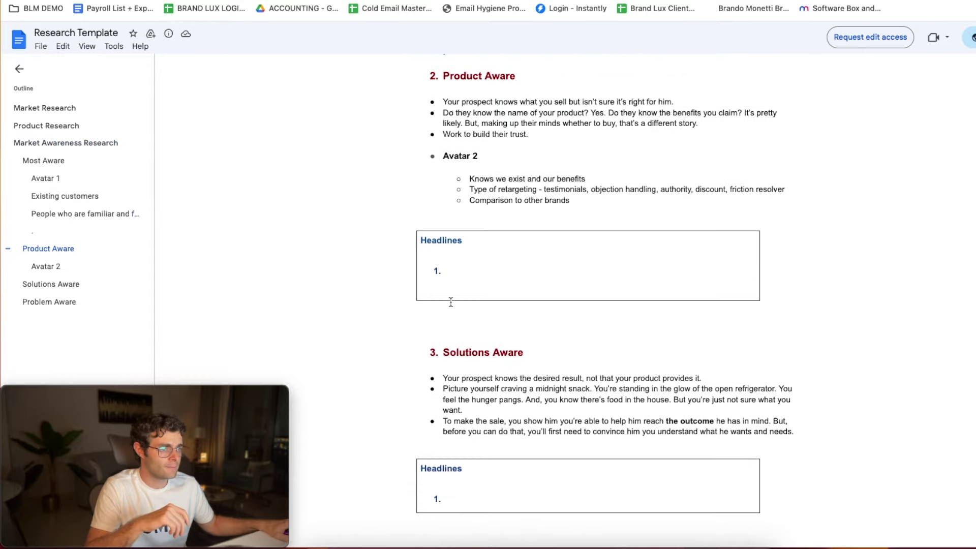
scroll(454, 293, "up", 11)
scroll(421, 219, "down", 4)
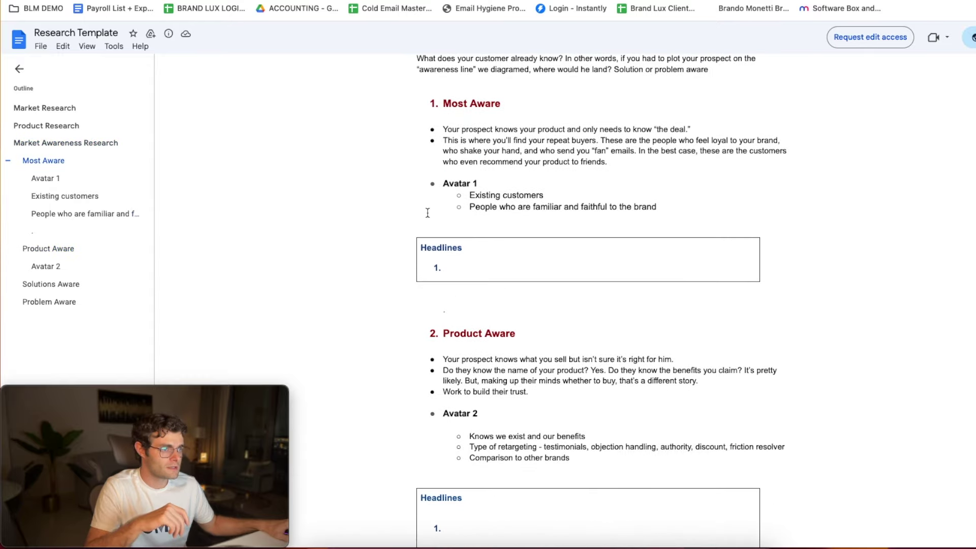
left_click_drag(454, 183, 560, 190)
left_click_drag(472, 208, 614, 200)
left_click(452, 270)
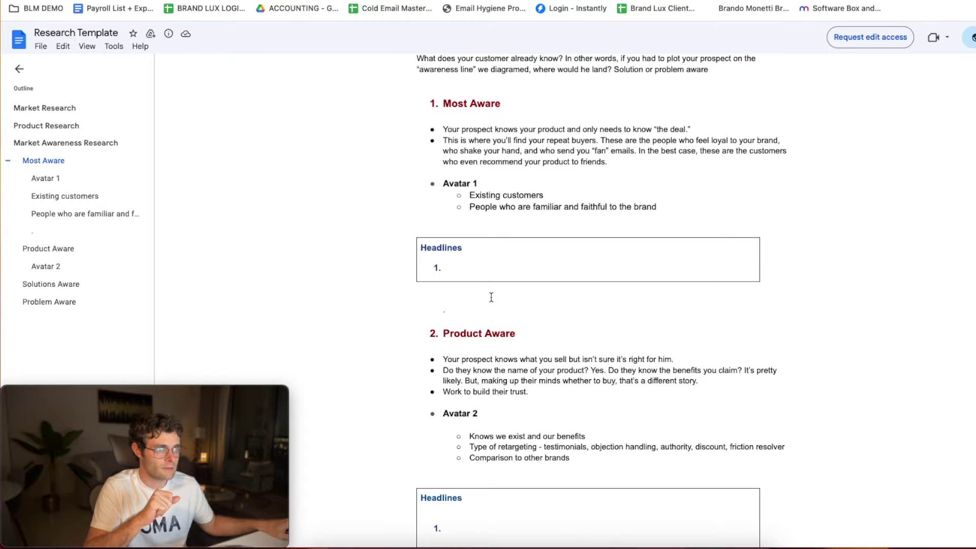
Look through the Product Aware, Solutions Aware and Problem Aware sections, and return to the Market Research heading.
scroll(489, 296, "down", 4)
scroll(353, 239, "down", 3)
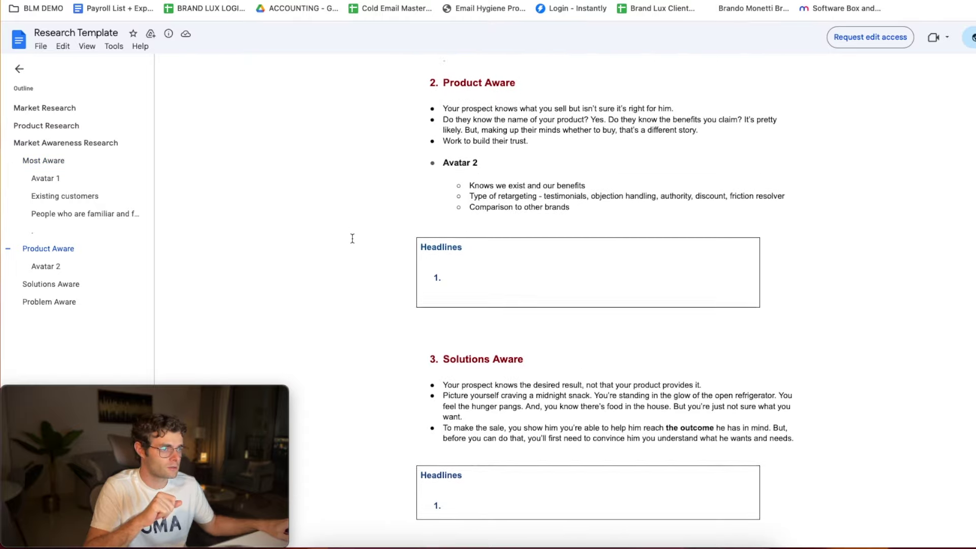
scroll(506, 235, "down", 5)
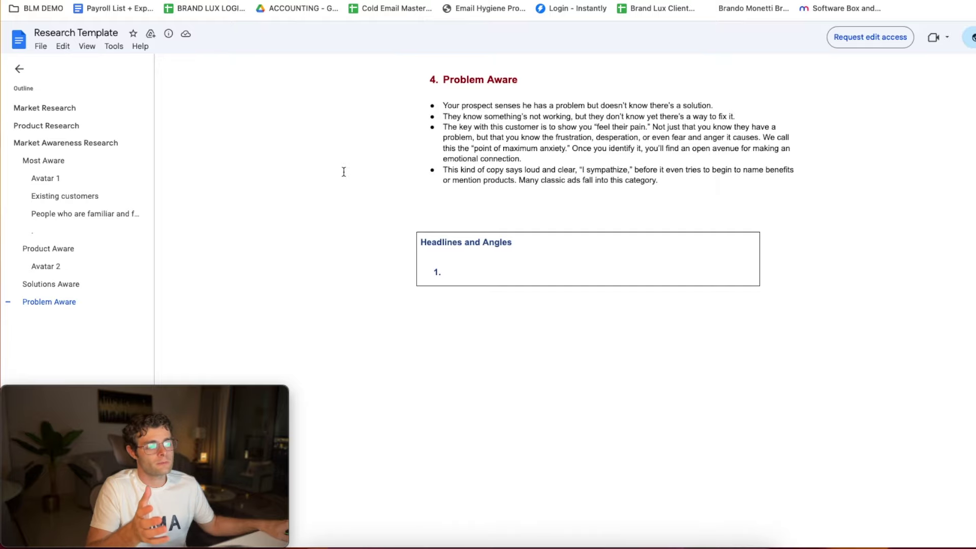
scroll(509, 203, "up", 20)
scroll(475, 197, "up", 6)
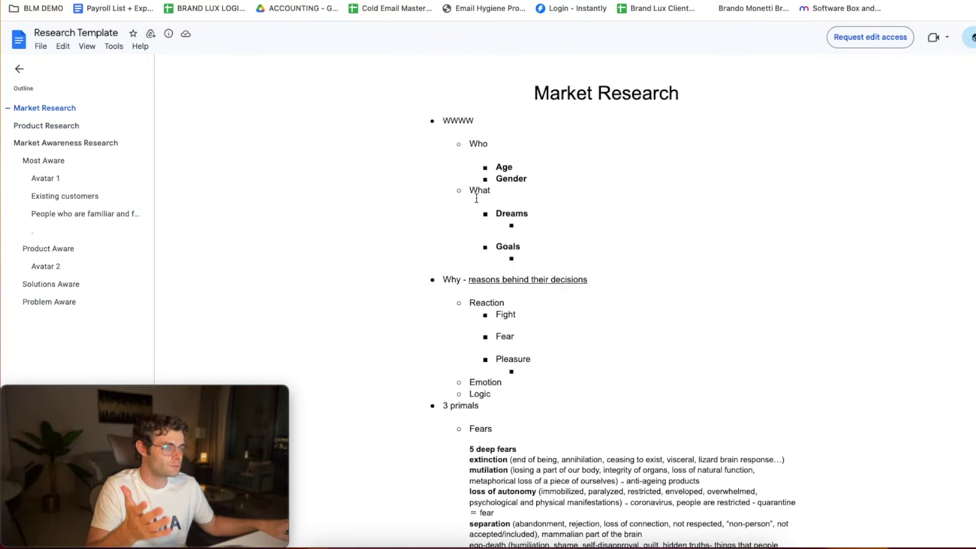
Switch to the Demo Command Center, look over the Ad Copies sheet and preview its linked Research Template.
key("ctrl+Tab")
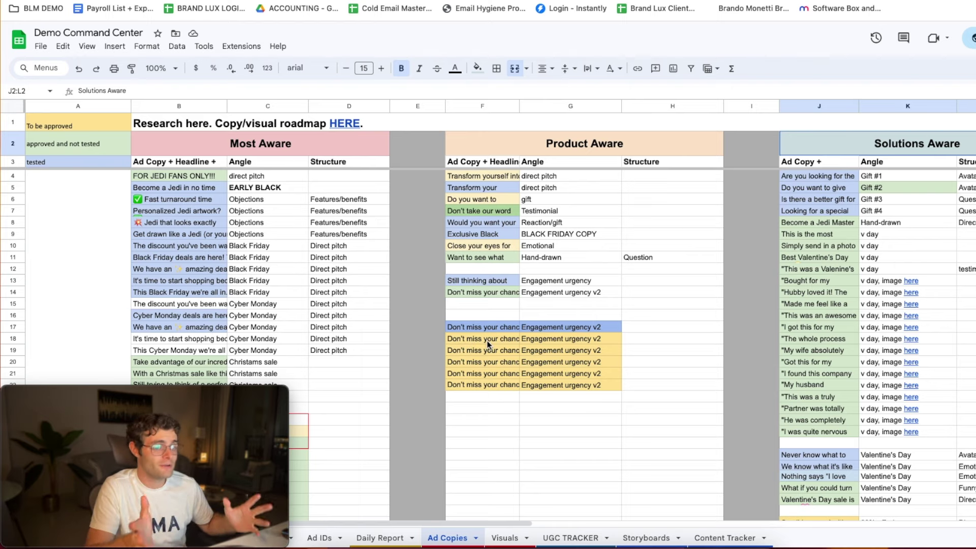
scroll(487, 344, "down", 1)
scroll(283, 355, "down", 5)
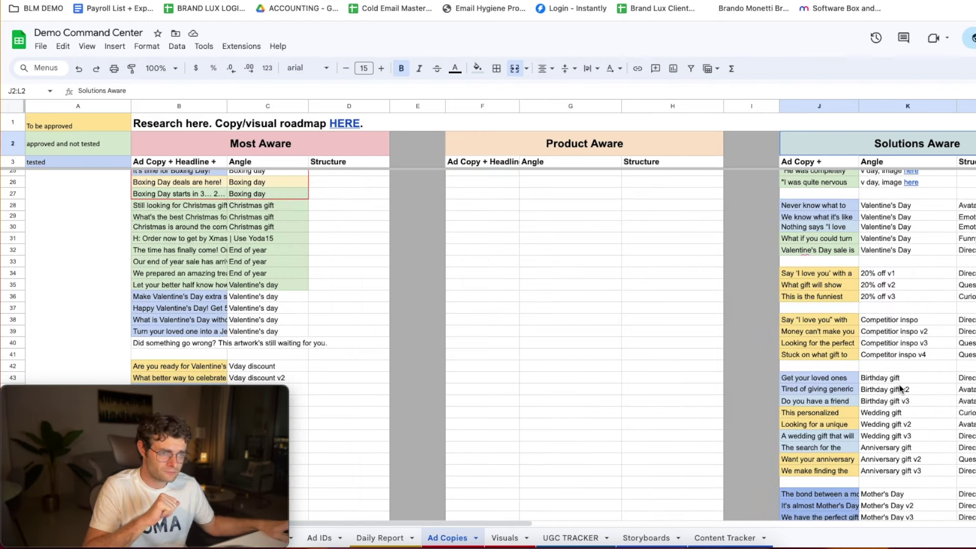
scroll(901, 389, "up", 5)
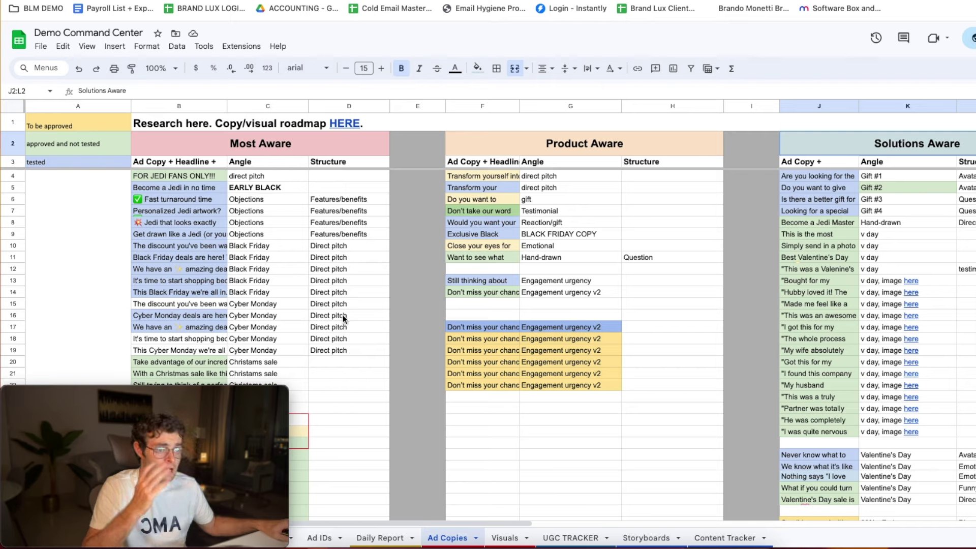
mouse_move(349, 129)
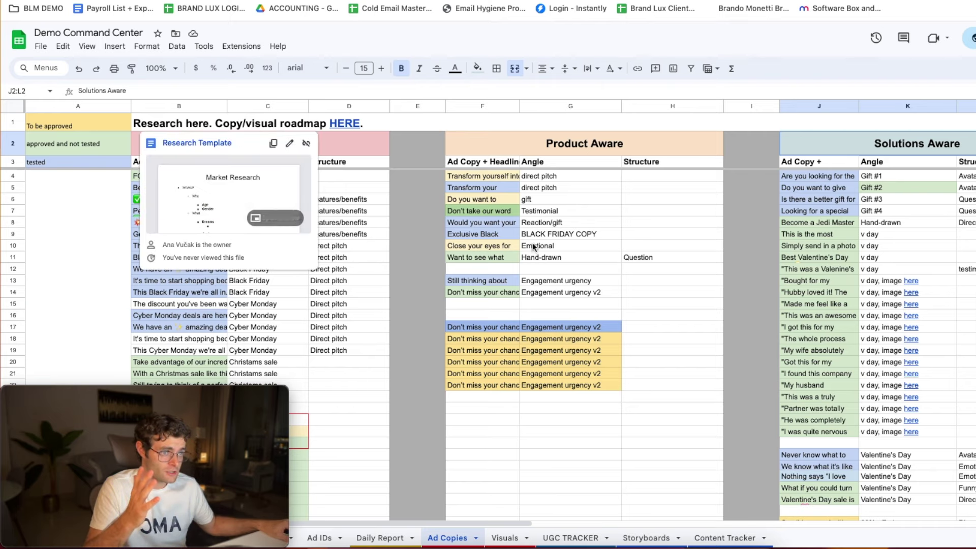
left_click(584, 258)
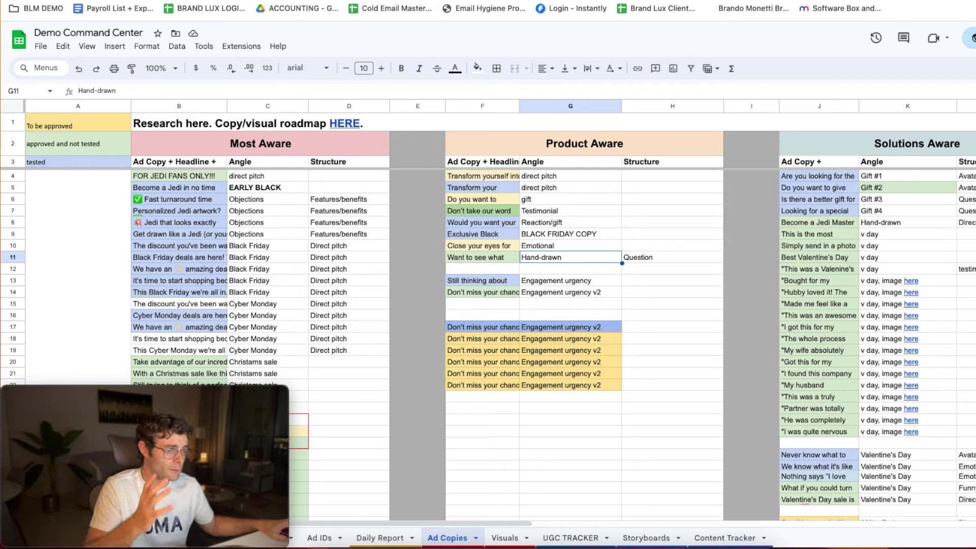
Go to the Visuals sheet and select the Video Name and Image name headers in turn.
left_click(505, 538)
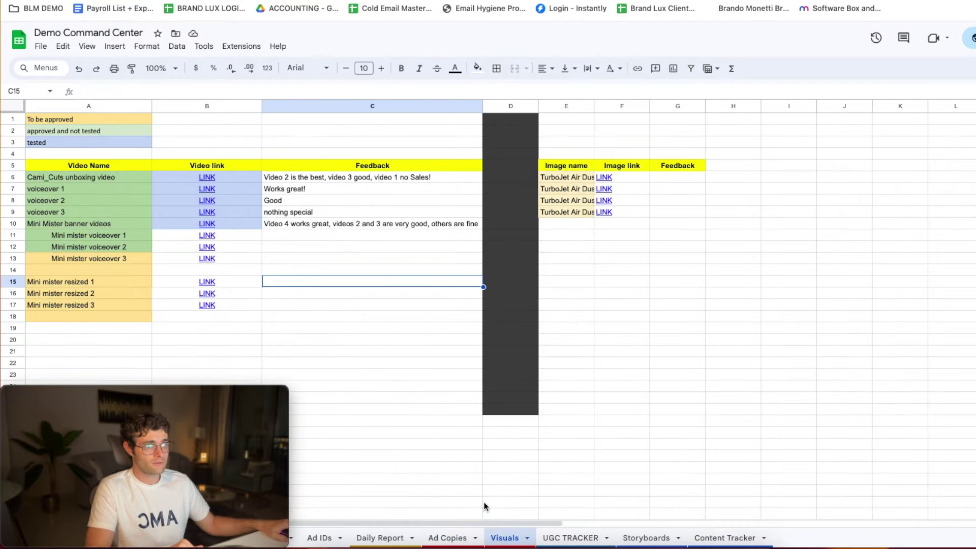
key("ctrl+Tab")
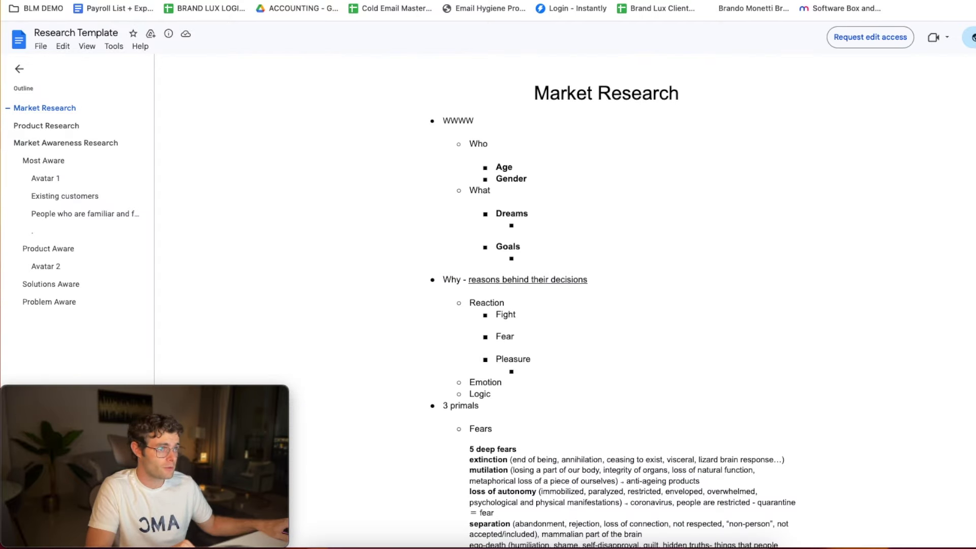
key("ctrl+shift+Tab")
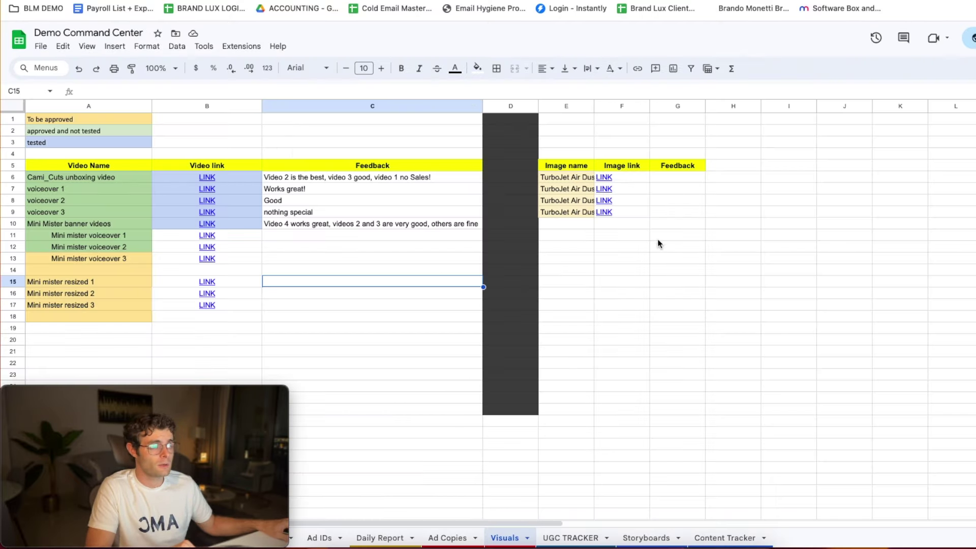
left_click(91, 166)
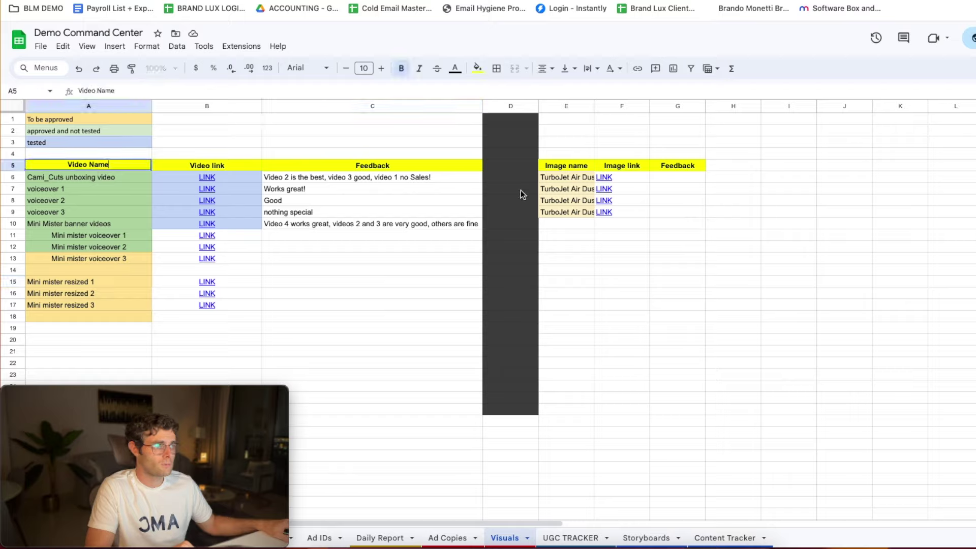
left_click(550, 169)
double_click(551, 170)
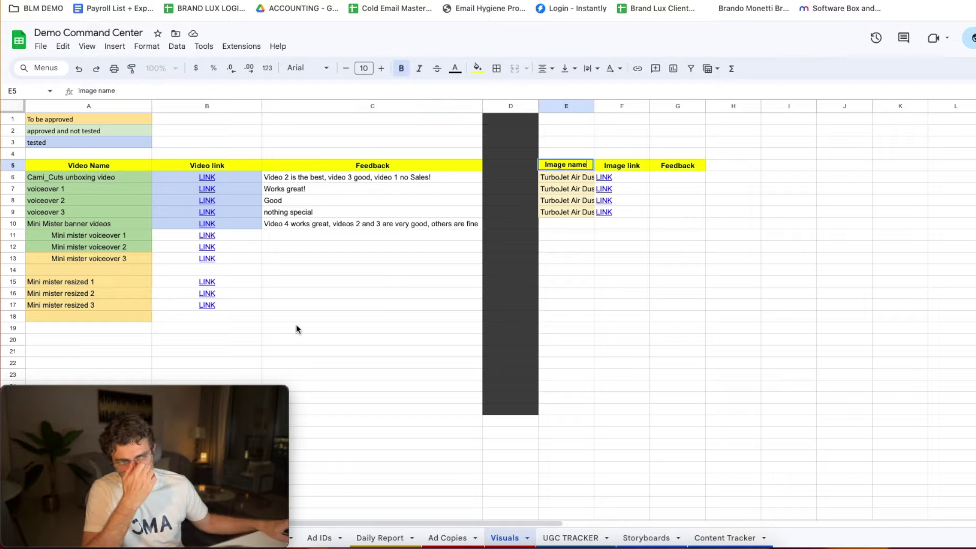
Select the status legend entries To be approved, approved and not tested, and tested in turn on the Visuals sheet.
left_click_drag(126, 148, 84, 115)
left_click(77, 119)
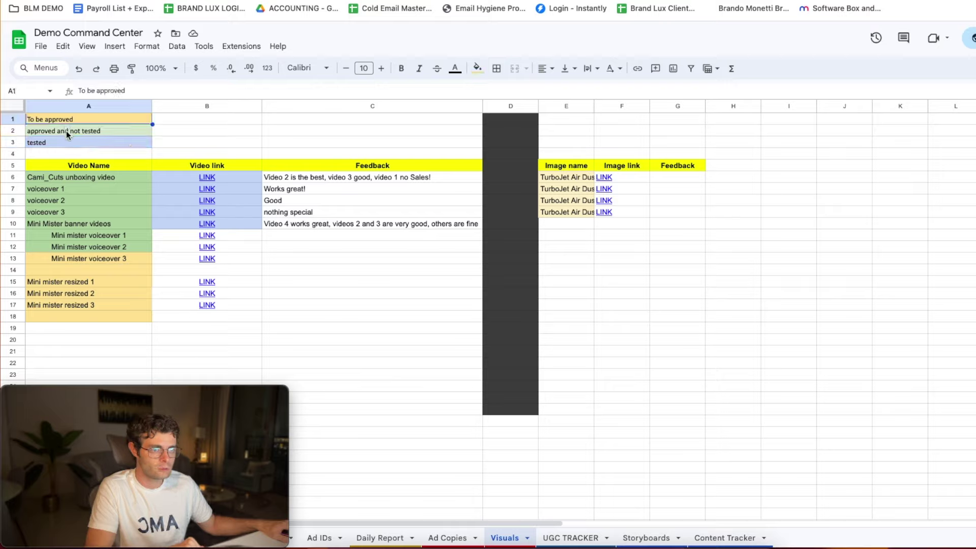
left_click(66, 130)
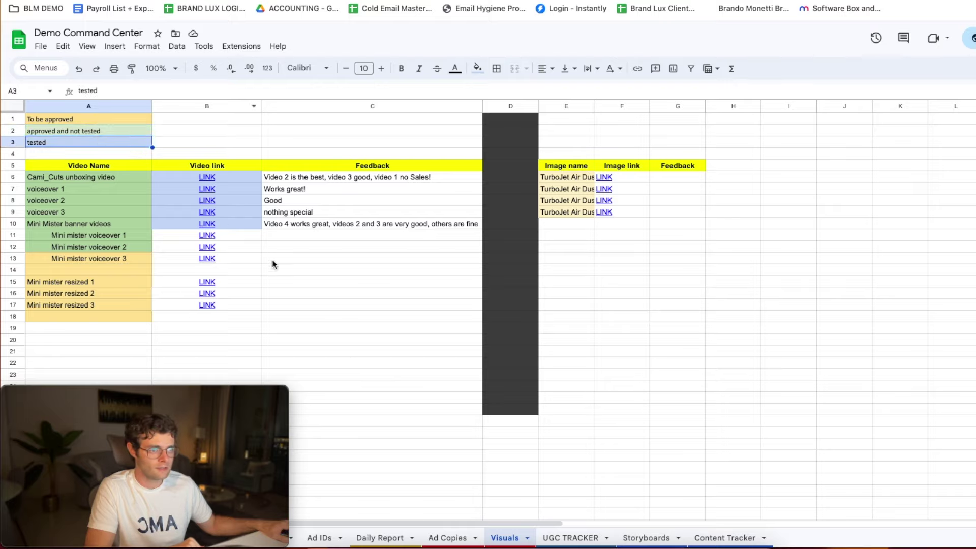
left_click(394, 387)
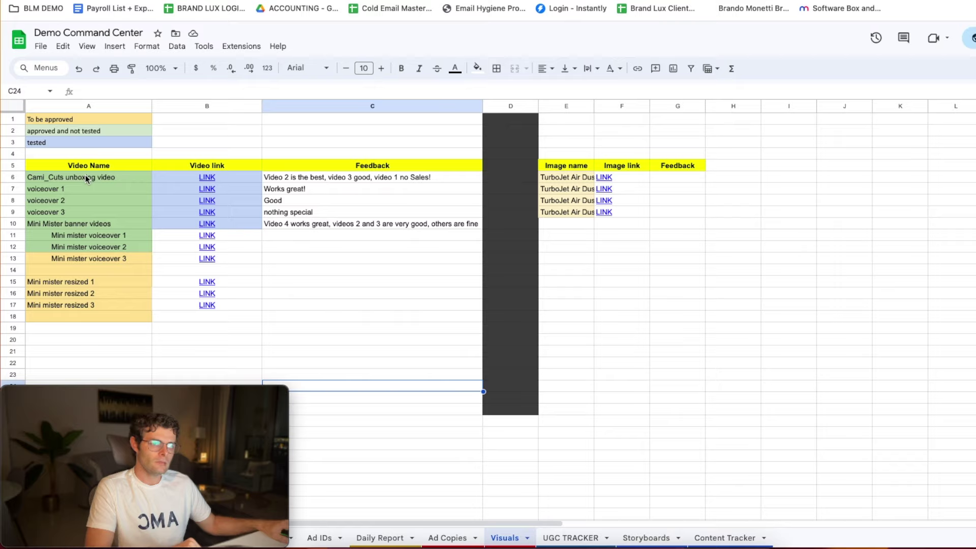
Select the listed video names, their video links and the feedback entries in turn, and clear the selection.
left_click_drag(84, 176, 117, 313)
left_click(356, 305)
left_click_drag(249, 178, 232, 315)
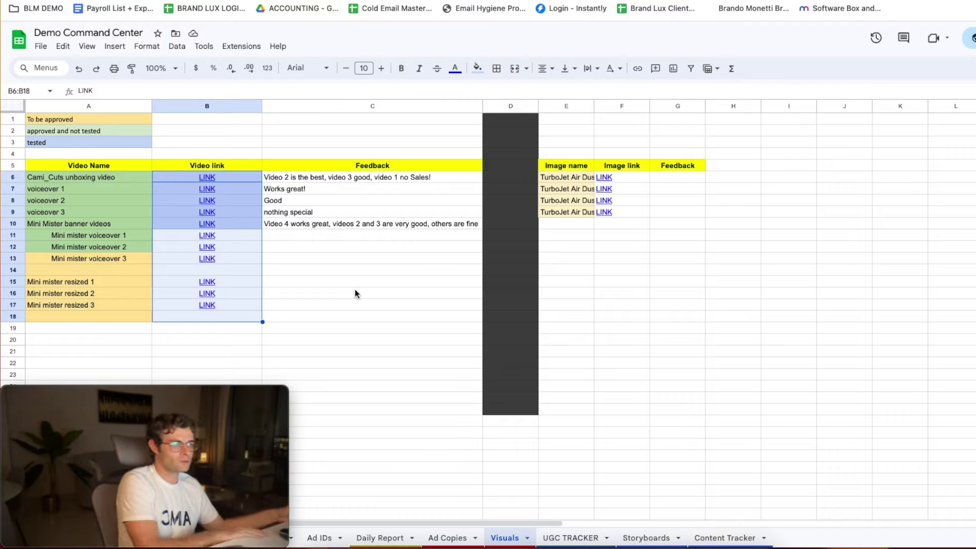
left_click_drag(312, 179, 320, 223)
left_click(722, 308)
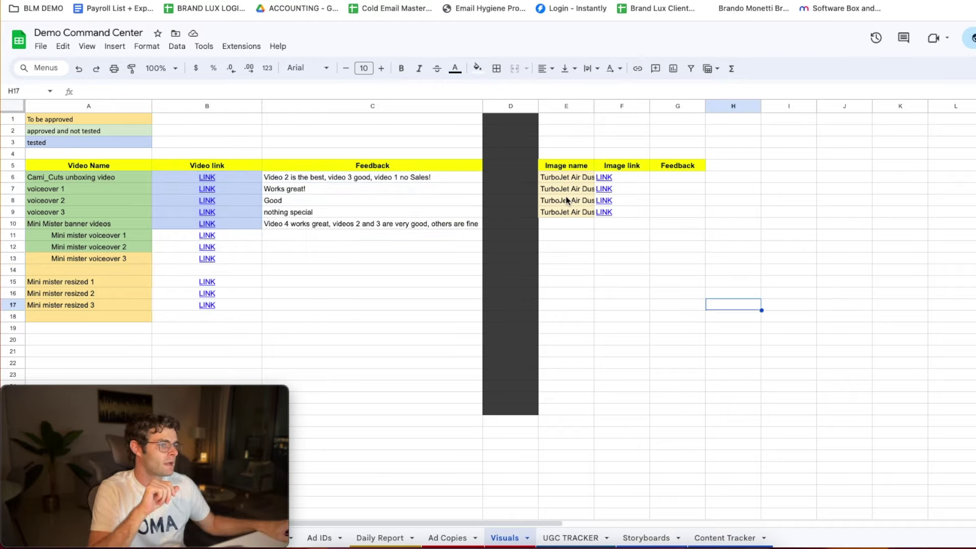
Select the four TurboJet image names, and preview the link of the Cami_Cuts unboxing video.
left_click_drag(565, 175, 567, 213)
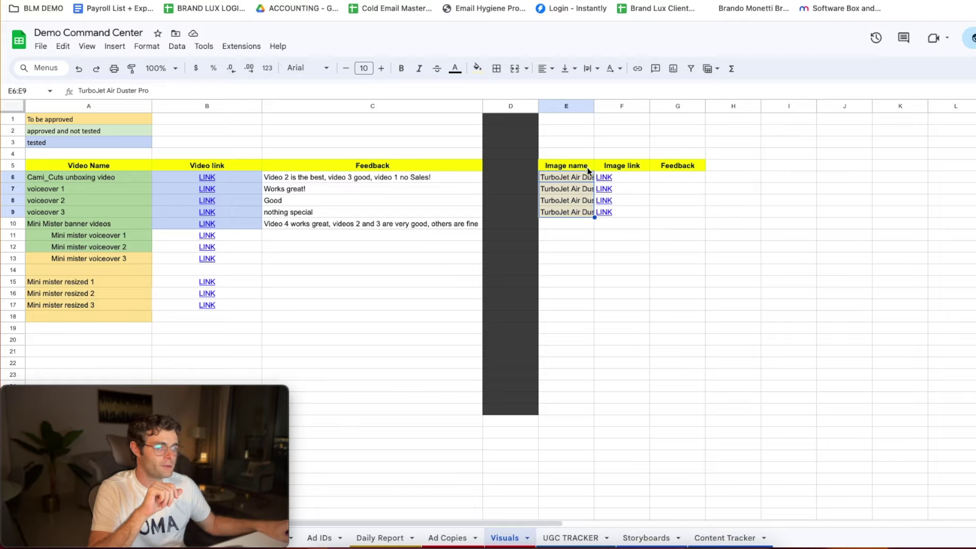
left_click(209, 179)
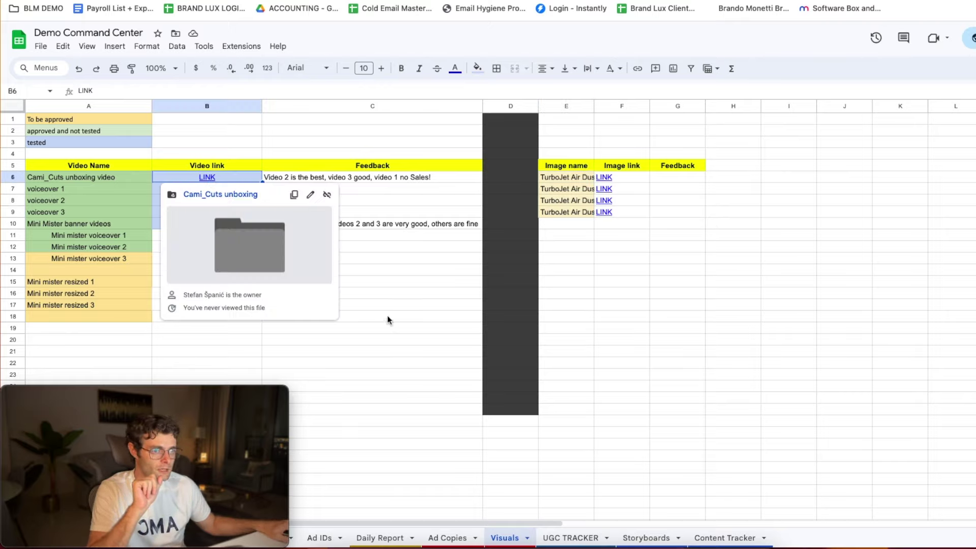
left_click(277, 317)
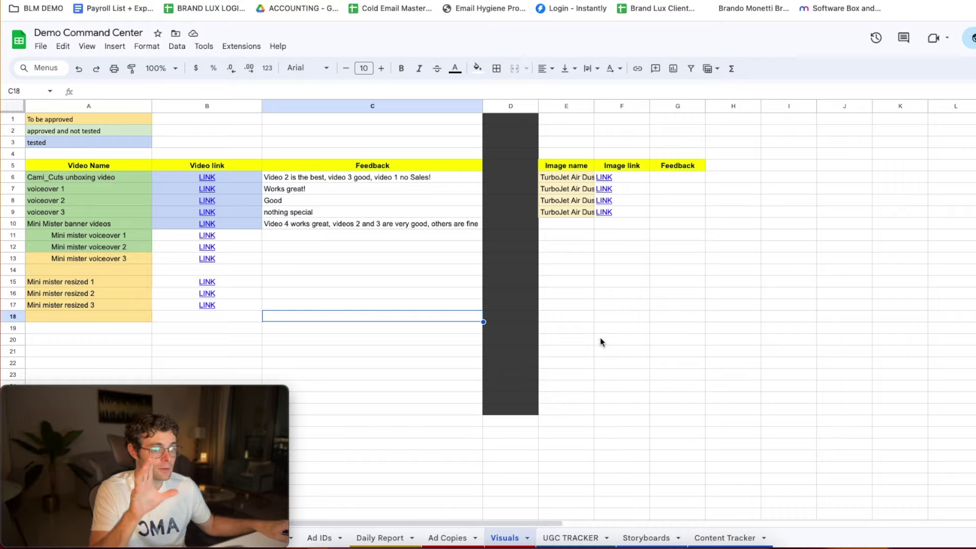
Revisit the Ad Copies sheet and return to the Visuals sheet.
left_click(448, 538)
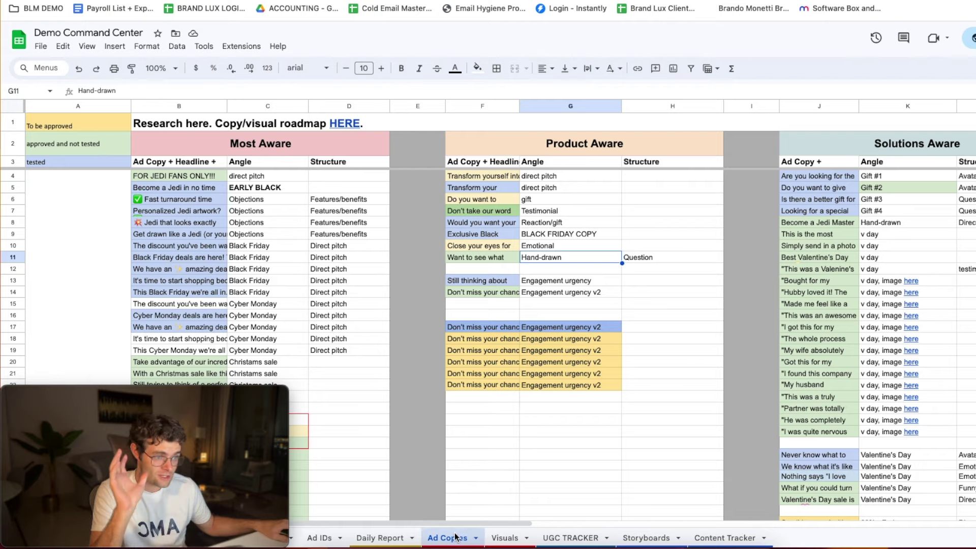
left_click(510, 539)
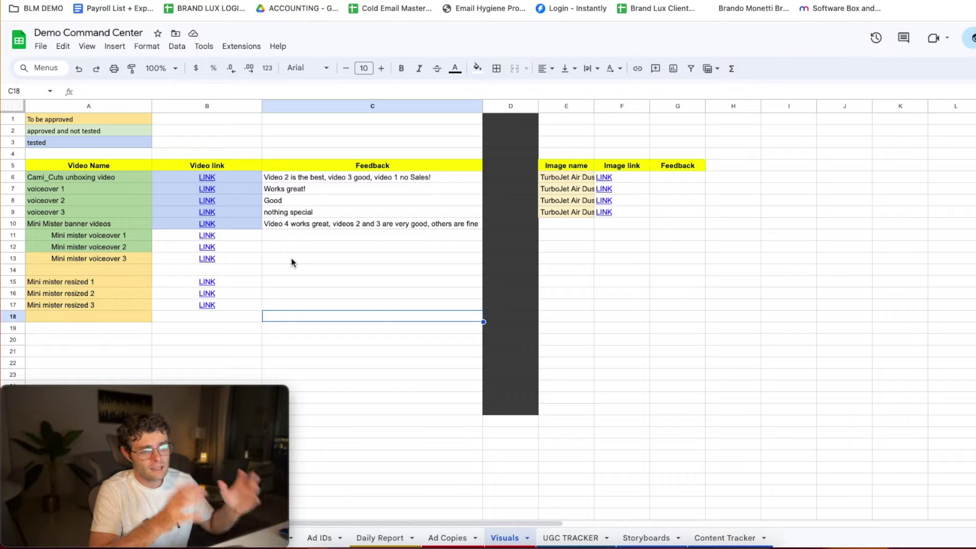
Open the UGC TRACKER sheet, select the creators' prices and profile URLs in turn, and clear the selection.
left_click(590, 542)
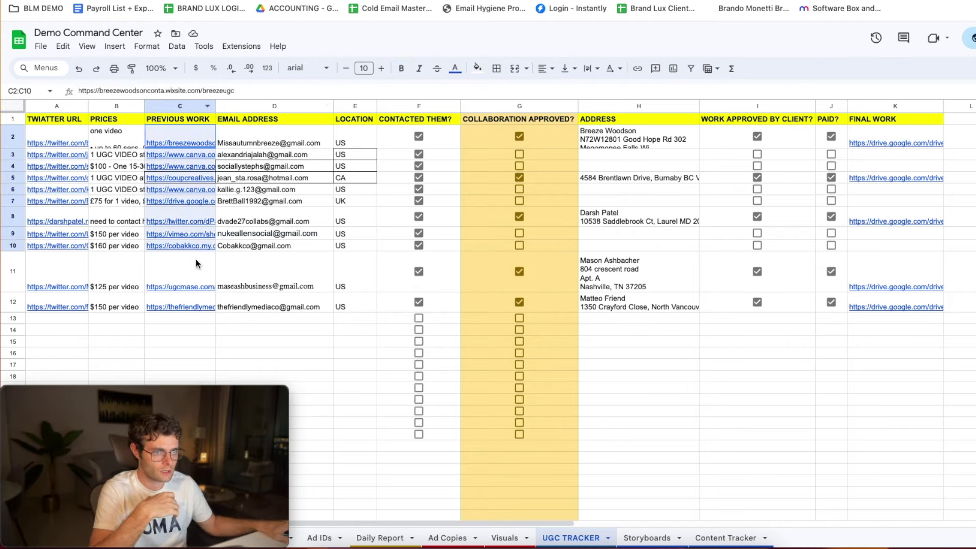
left_click_drag(107, 136, 116, 281)
left_click_drag(56, 136, 57, 282)
left_click(371, 389)
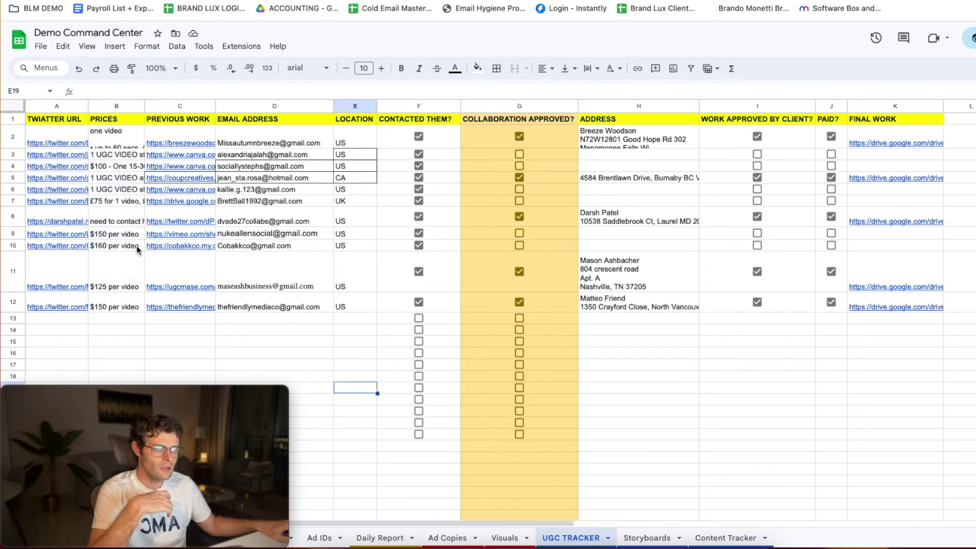
Select the creators' details from profile URL through the CONTACTED THEM? column, clear the selection, and select the contacted entries.
mouse_move(62, 144)
left_mouse_down()
mouse_move(215, 142)
mouse_move(419, 320)
left_mouse_up()
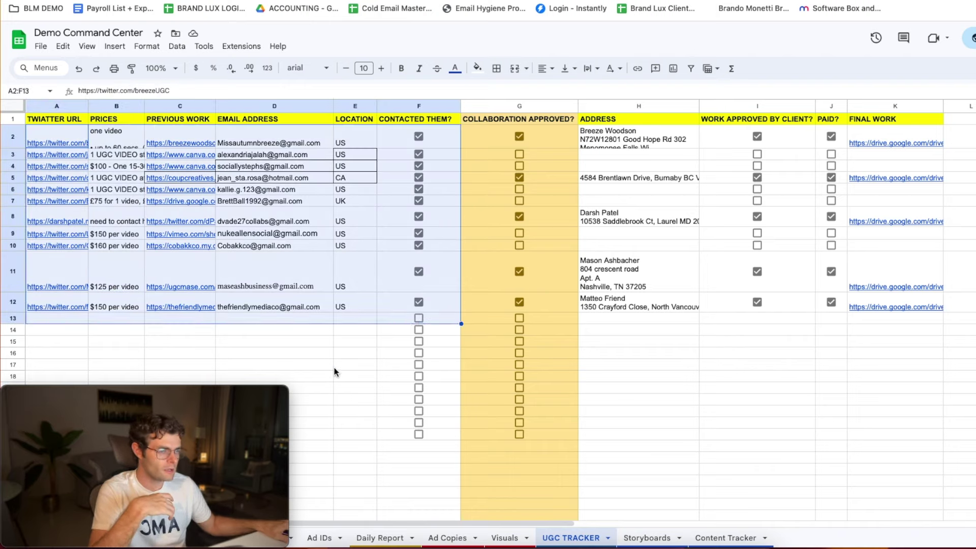
left_click(334, 367)
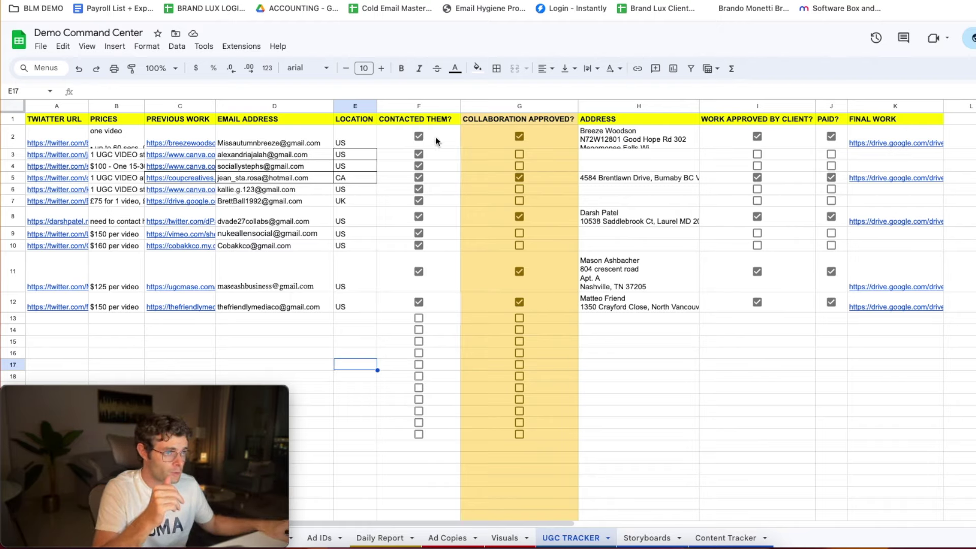
left_click_drag(435, 141, 419, 302)
Toggle the CONTACTED THEM? checkboxes of rows 11 and 12 off and on again, and clear the selection.
left_click(419, 302)
left_click(421, 274)
left_click(419, 302)
left_click(420, 272)
left_click(369, 392)
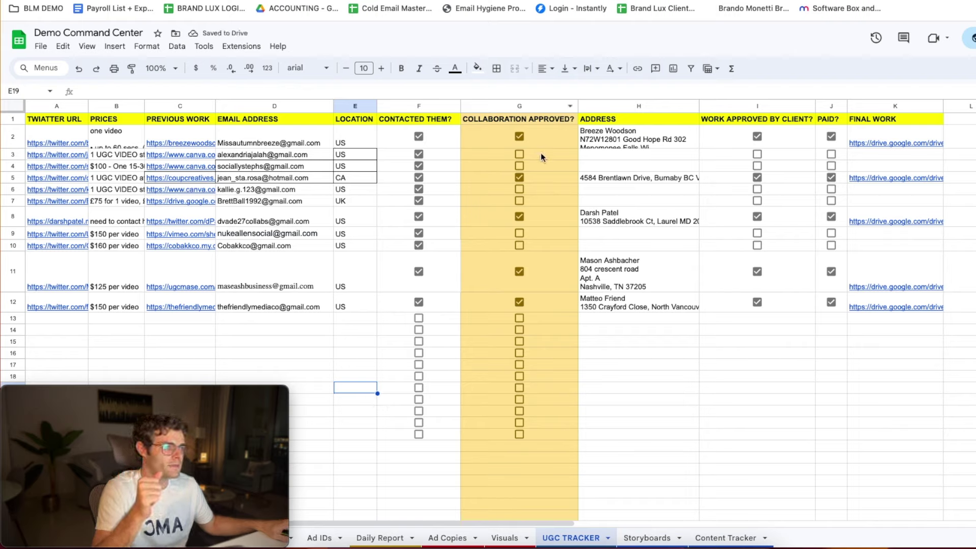
Toggle the COLLABORATION APPROVED? checkboxes of rows 2, 5, 8, 11 and 12 off and on again, and clear the selection.
left_click(521, 135)
left_click(520, 179)
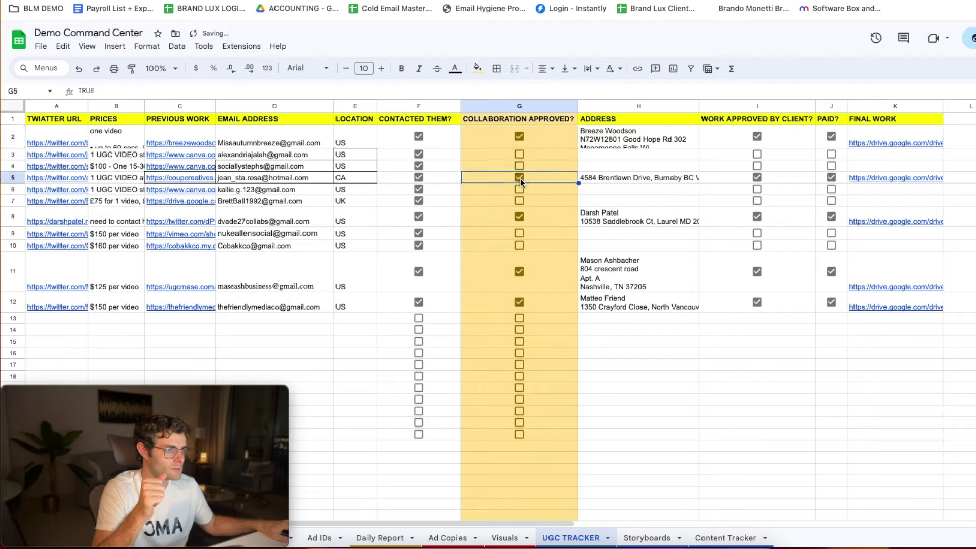
left_click(518, 218)
left_click(521, 273)
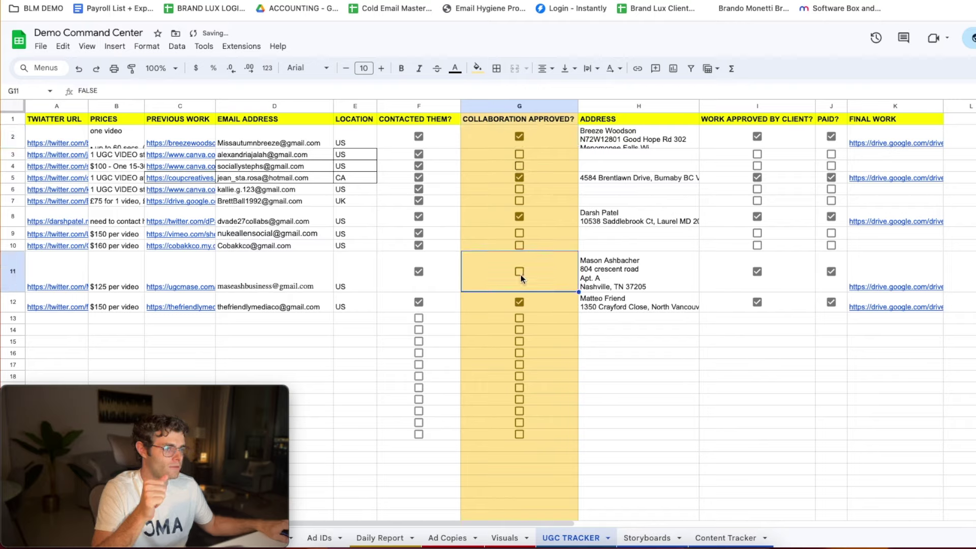
left_click(520, 303)
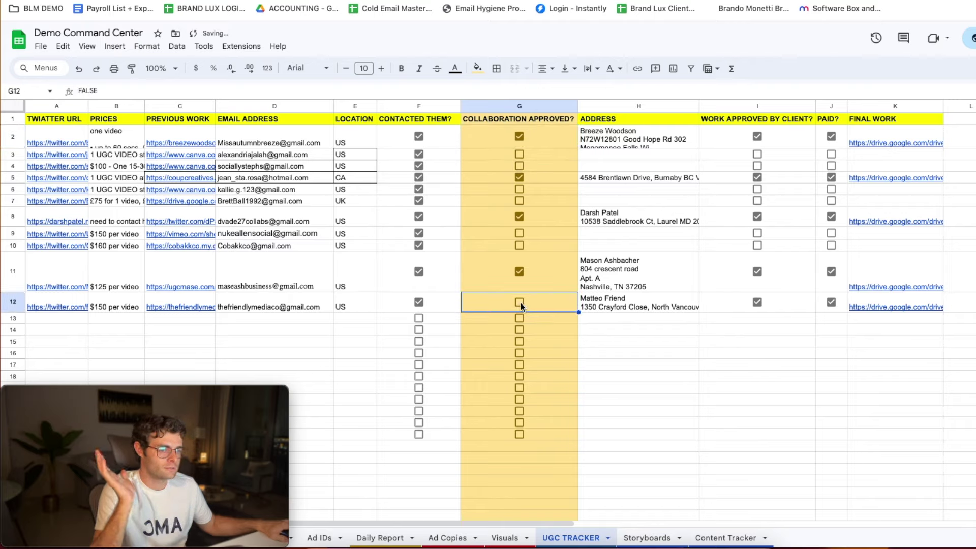
left_click(521, 303)
left_click(696, 376)
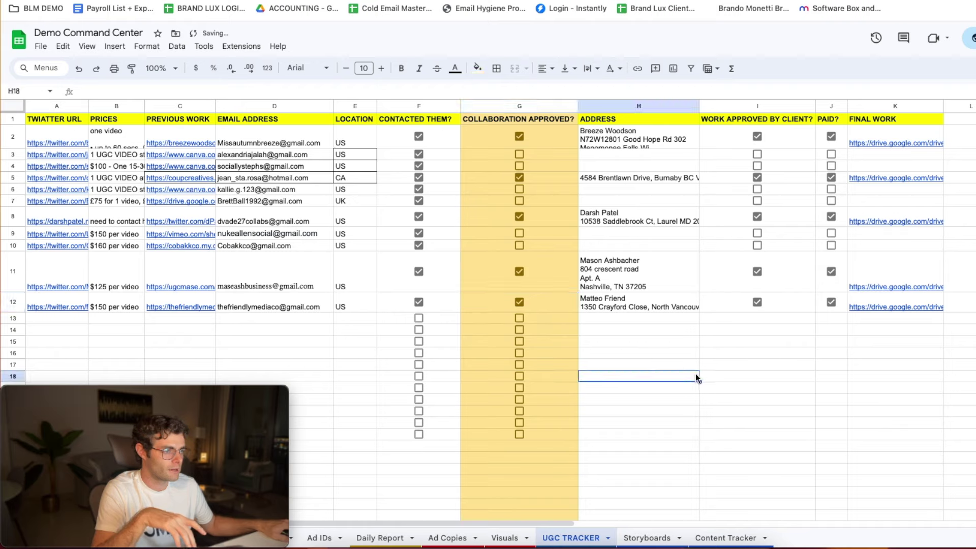
Select the first creator's approval and the listed addresses, and narrow the ADDRESS column.
left_click(551, 135)
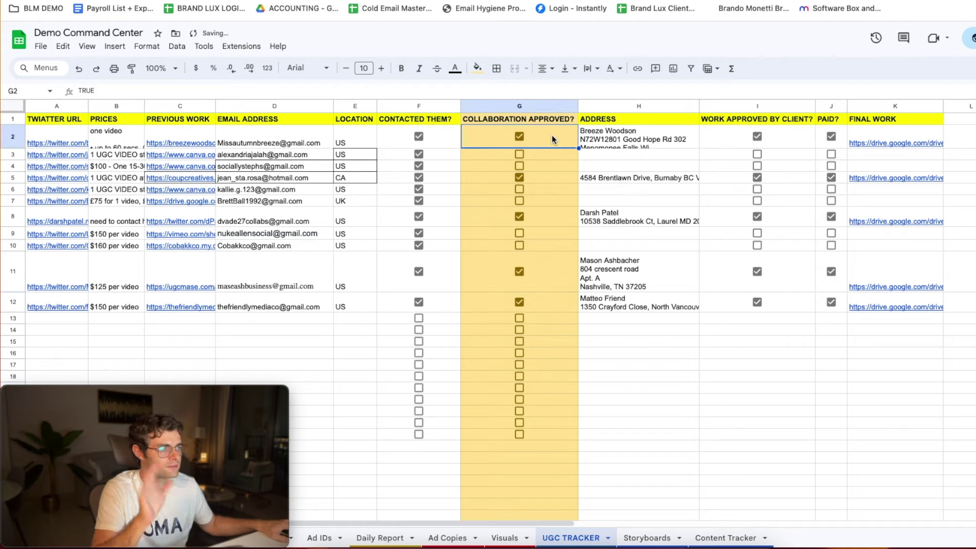
left_click(652, 129)
left_click(642, 177)
left_click_drag(700, 105, 622, 104)
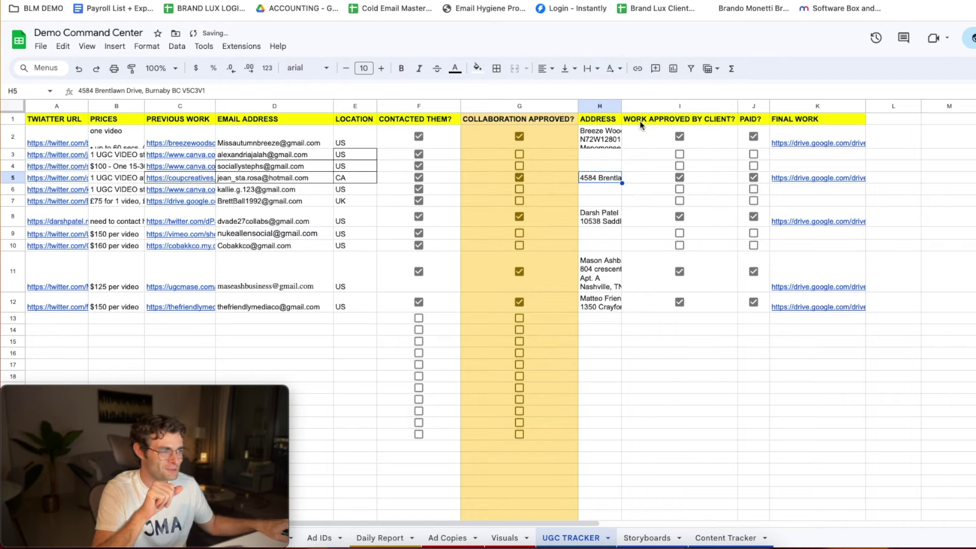
mouse_move(621, 105)
left_mouse_down()
mouse_move(645, 105)
mouse_move(637, 105)
left_mouse_up()
left_click(672, 365)
left_click_drag(610, 138, 611, 305)
left_click_drag(636, 103, 635, 103)
Select the creators' addresses, the PAID? column and the FINAL WORK column in turn, and clear the selection.
left_click(691, 341)
left_click_drag(619, 144, 615, 305)
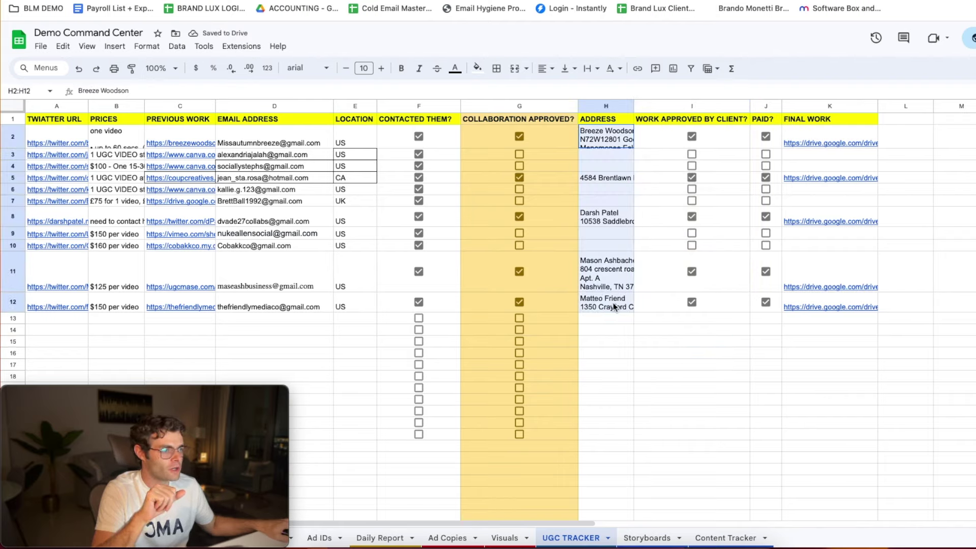
left_click(749, 362)
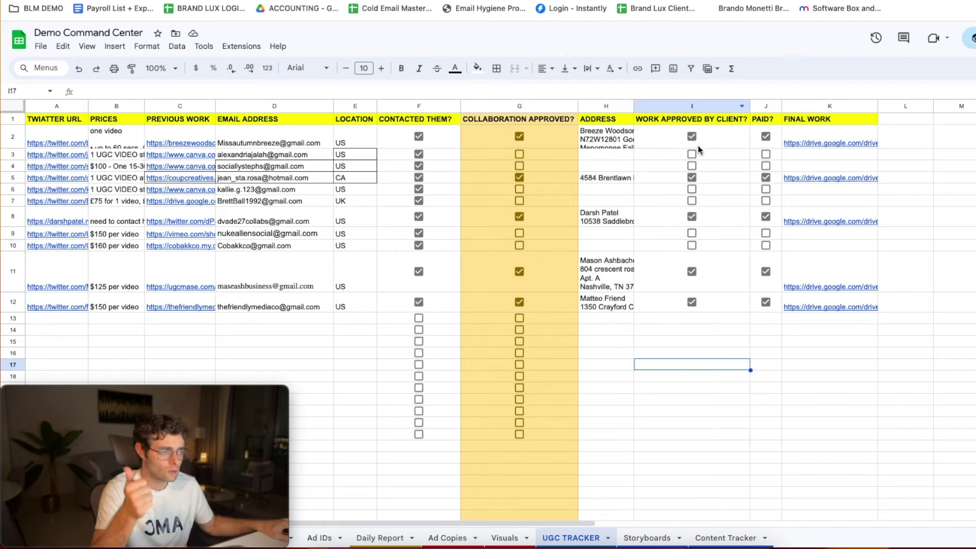
left_click(765, 105)
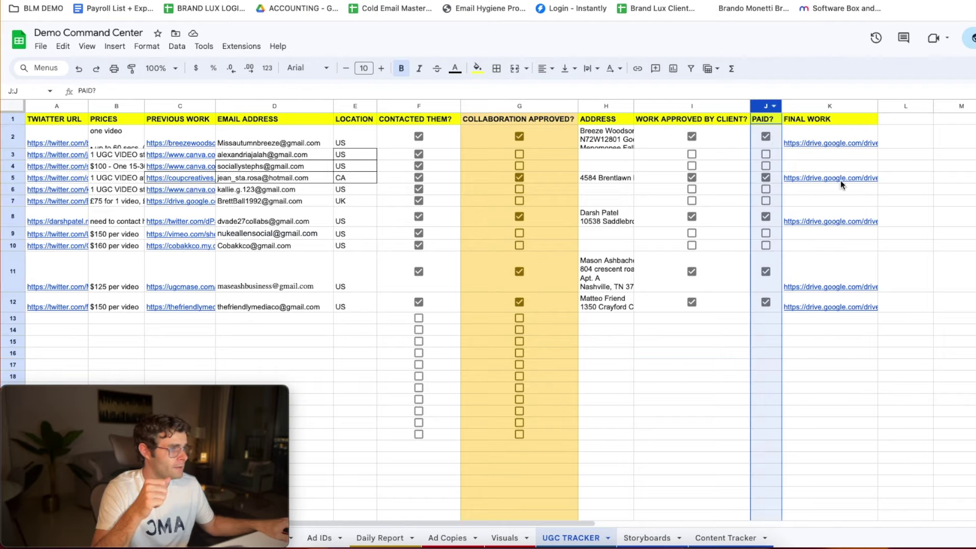
left_click(820, 107)
left_click(947, 269)
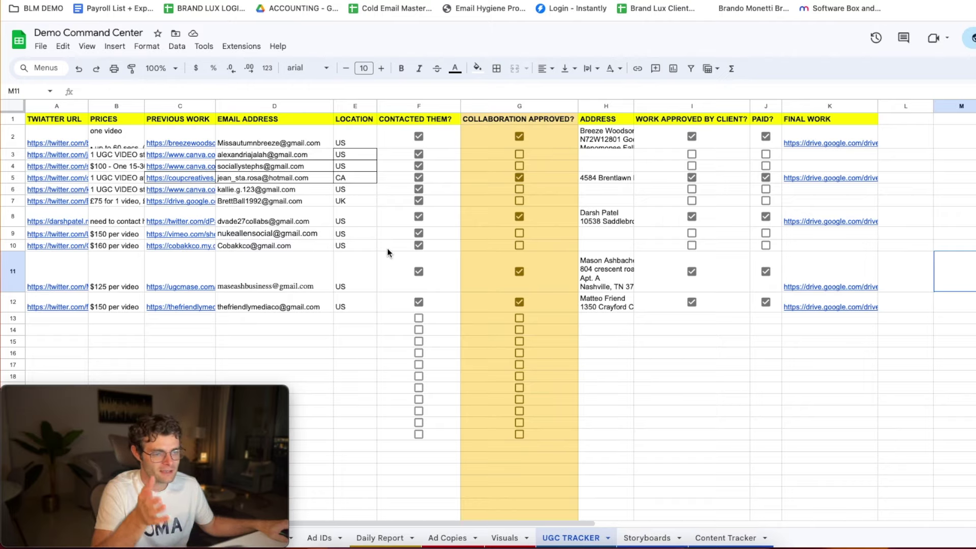
scroll(329, 175, "down", 6)
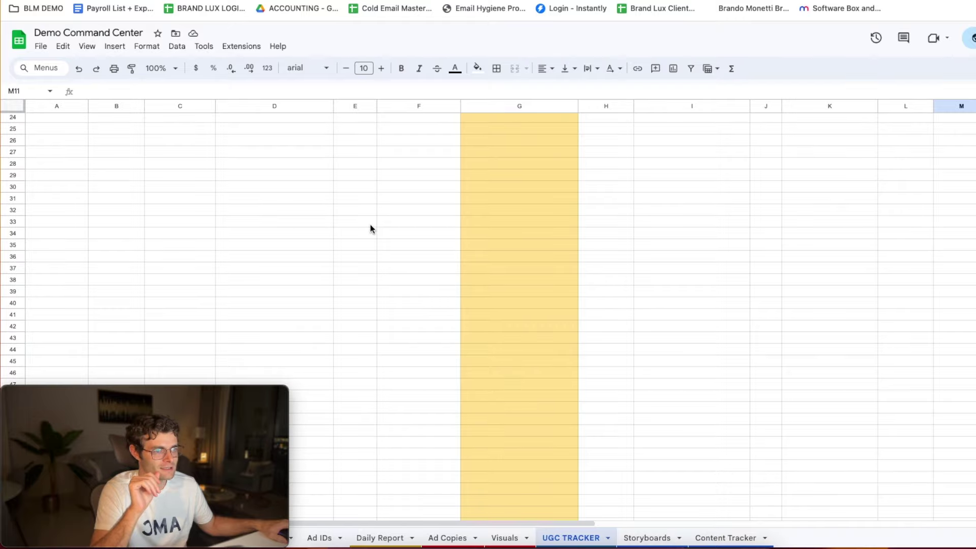
scroll(587, 286, "up", 8)
scroll(581, 288, "down", 5)
scroll(572, 291, "up", 5)
scroll(572, 291, "down", 7)
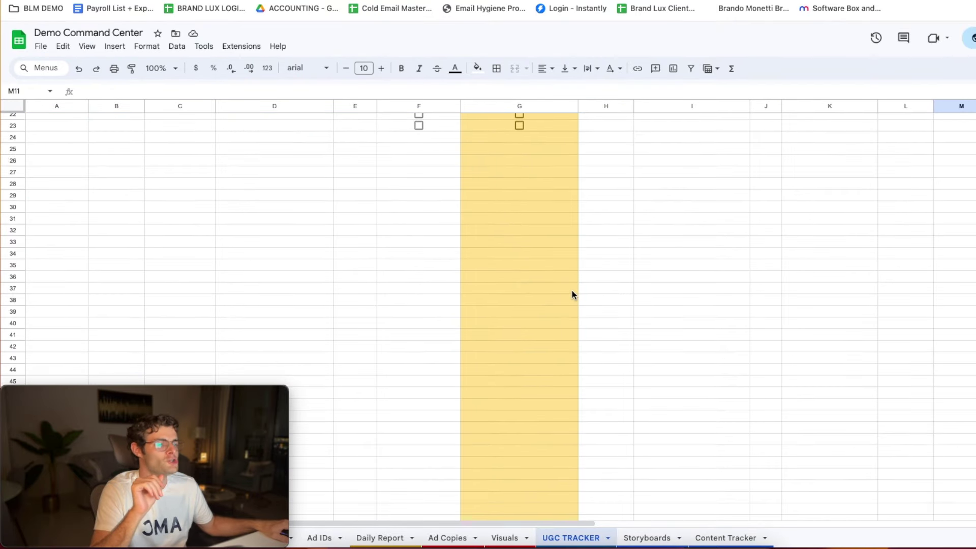
scroll(572, 291, "up", 5)
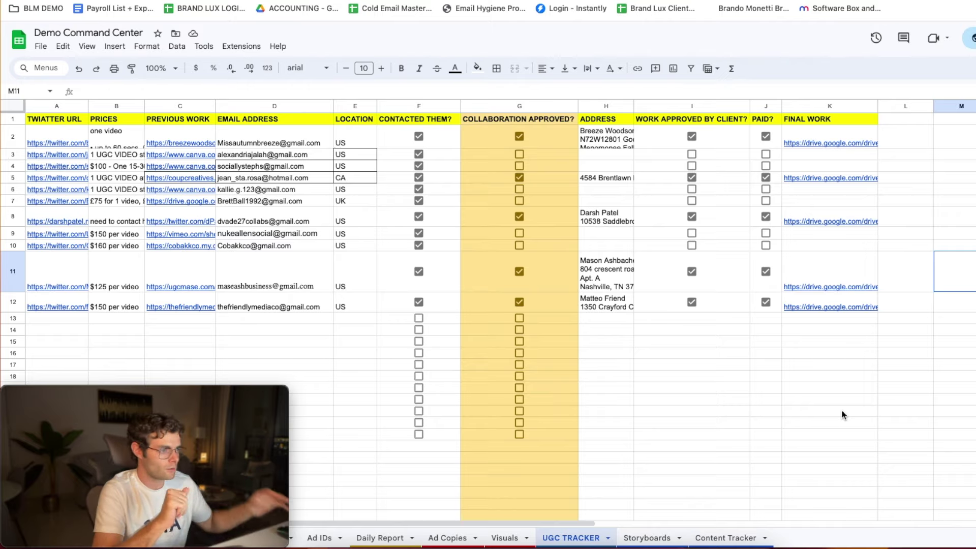
Open the Storyboards sheet and select the contents of storyboards #2, #4, #5 and #3 in turn.
left_click(653, 539)
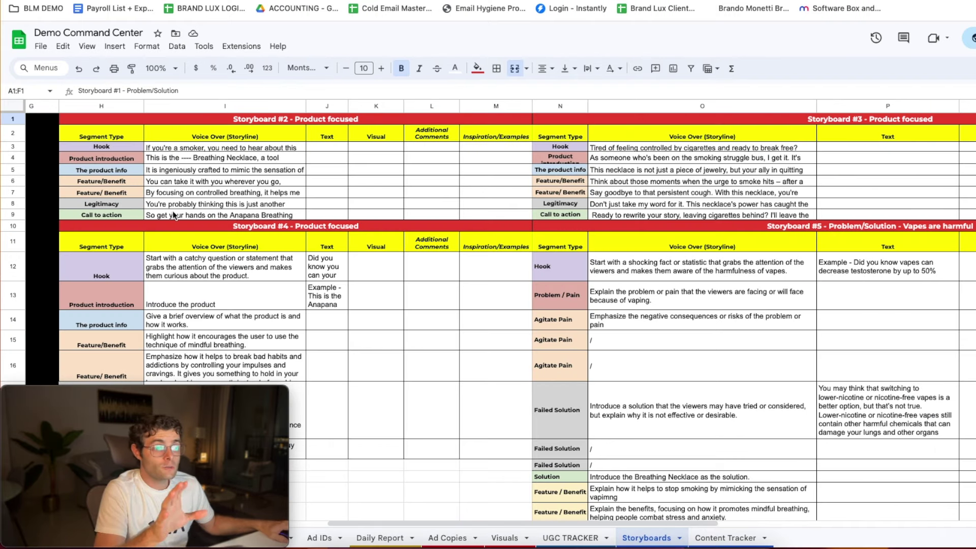
left_click_drag(99, 141, 397, 206)
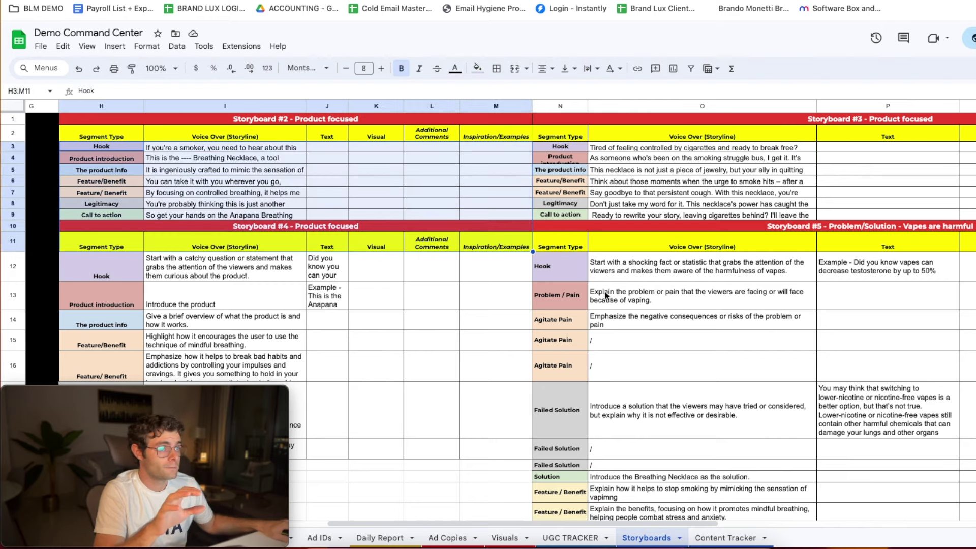
left_click(702, 295)
left_click_drag(102, 243, 452, 375)
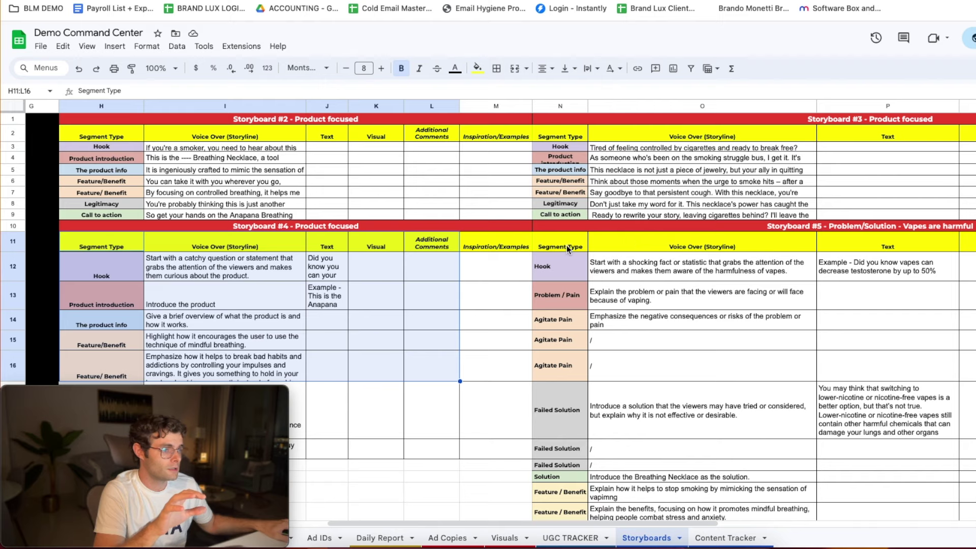
left_click_drag(559, 249, 864, 438)
left_click_drag(560, 147, 701, 226)
scroll(588, 371, "down", 5)
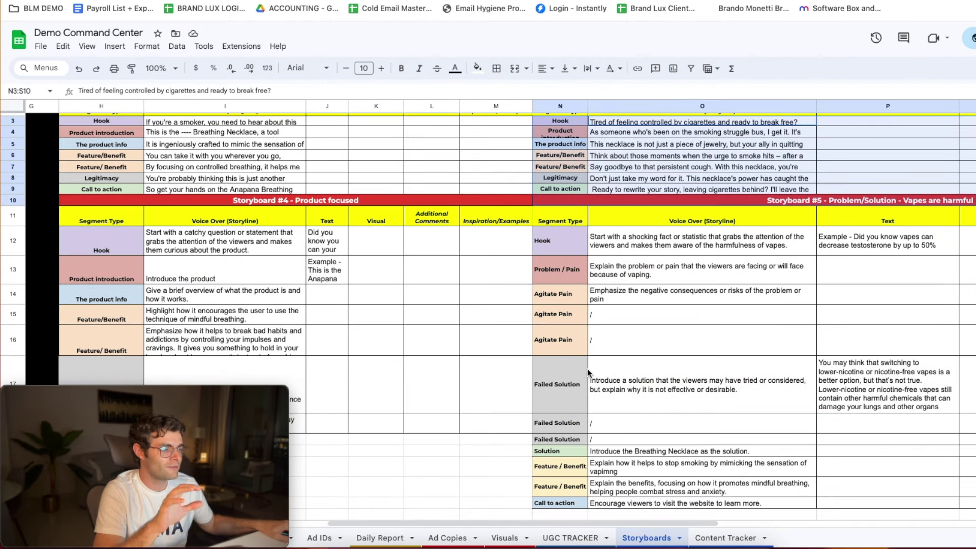
scroll(587, 368, "up", 5)
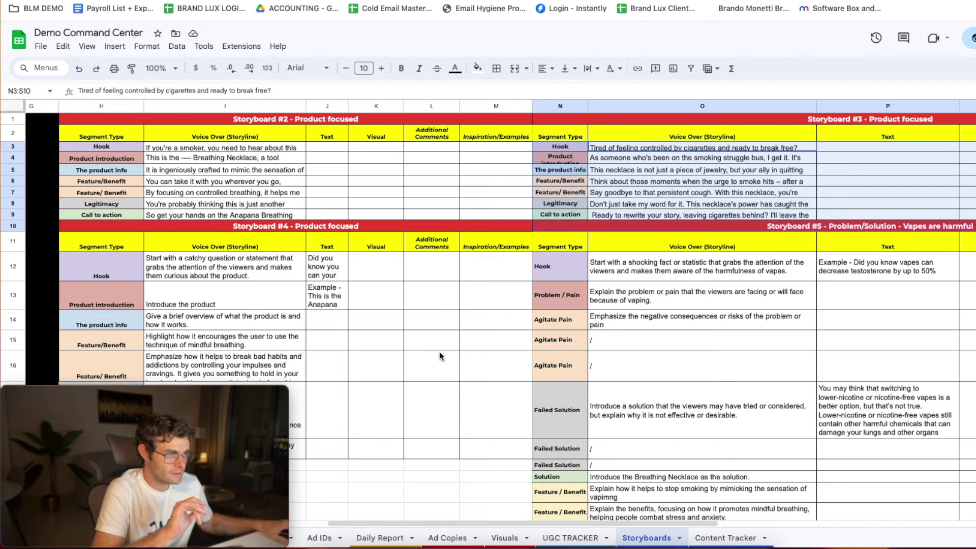
Select the whole Storyboard #3 block including its title, and reduce the selection to its voice-over cell in row 7.
left_click(636, 226)
left_click_drag(565, 120, 831, 226)
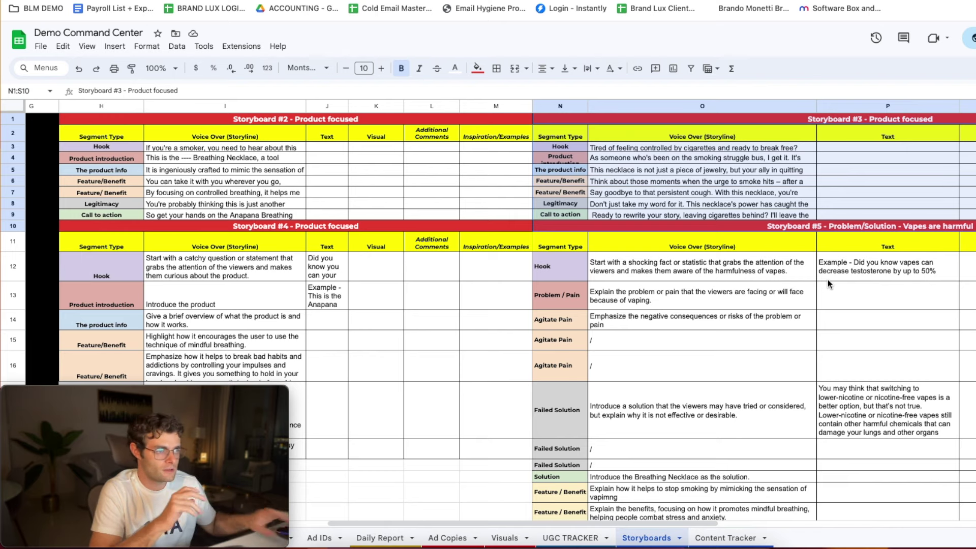
left_click(808, 193)
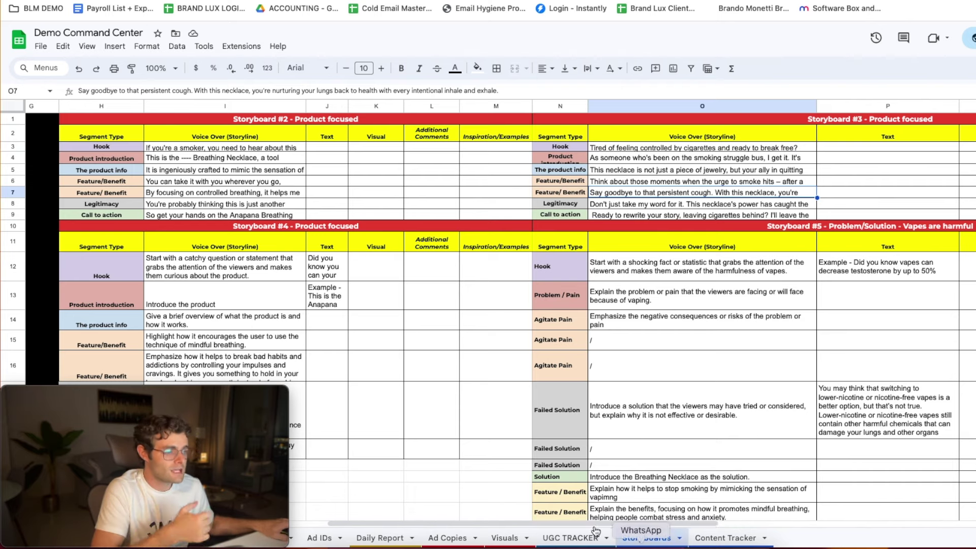
Return to the UGC TRACKER sheet, select the FINAL WORK links in rows 2 to 12, and clear the selection.
left_click(572, 538)
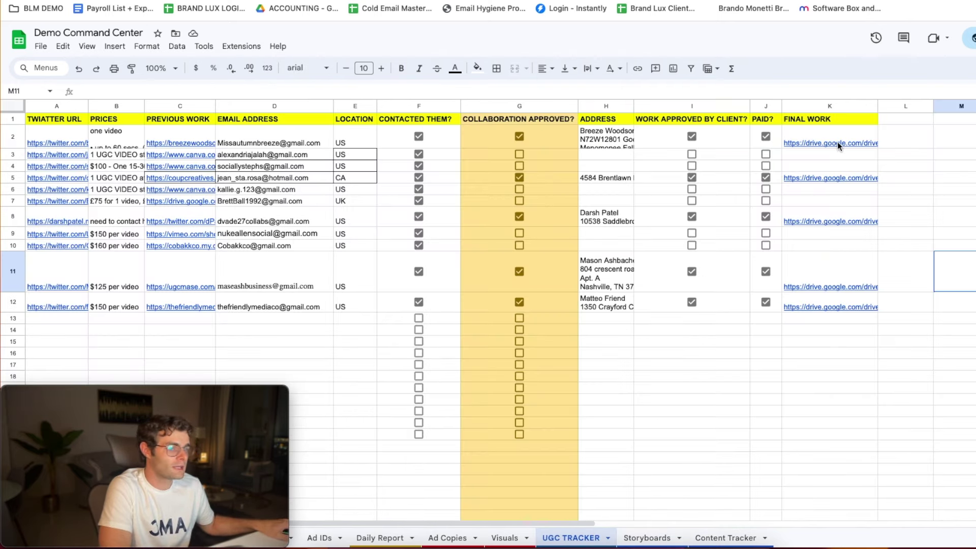
mouse_move(838, 142)
left_click_drag(810, 131, 837, 315)
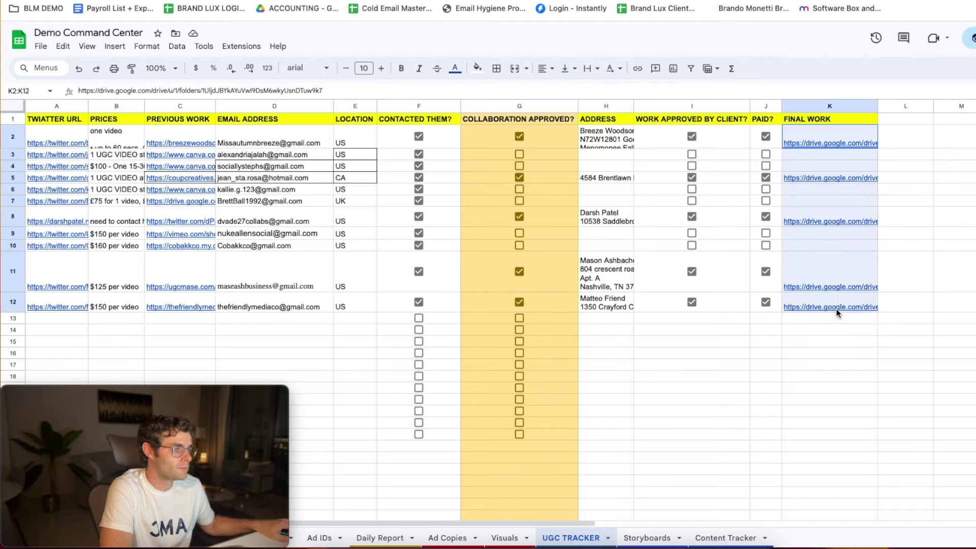
left_click(948, 354)
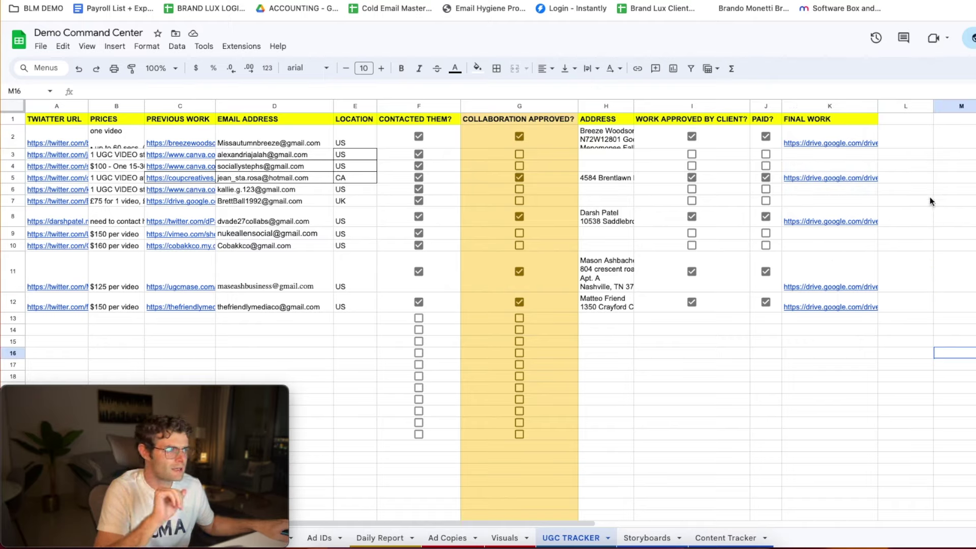
left_click_drag(852, 127, 842, 310)
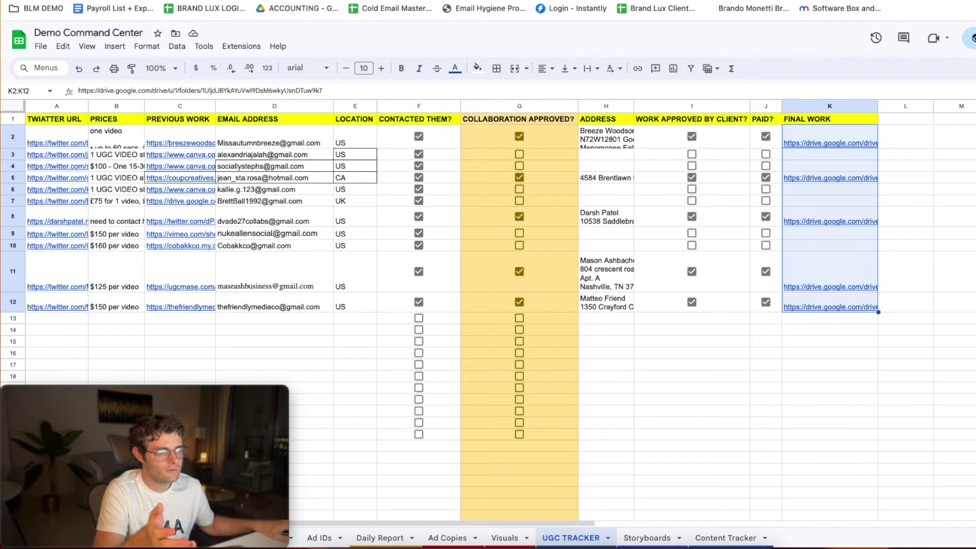
left_click(913, 151)
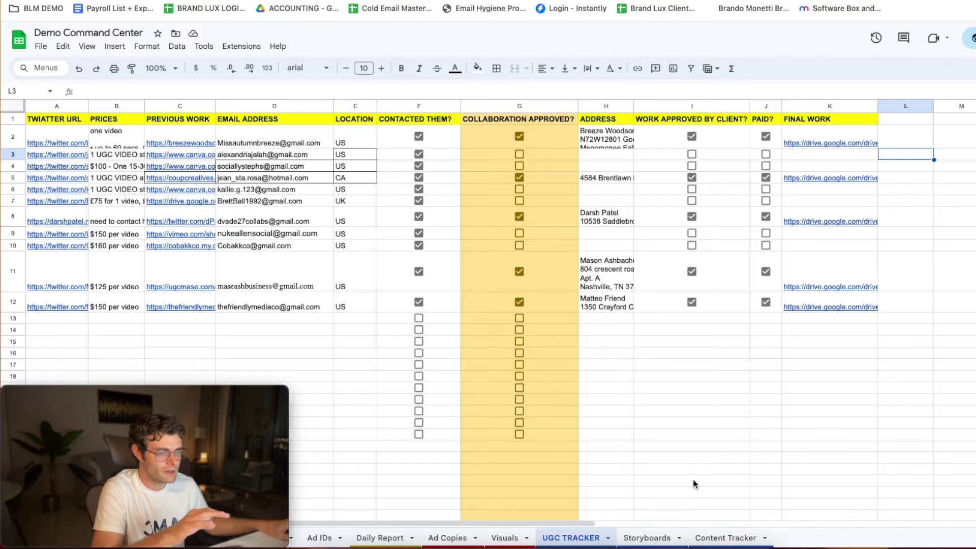
Open the Daily Report sheet and display the formula of Sales cell V45.
left_click(381, 539)
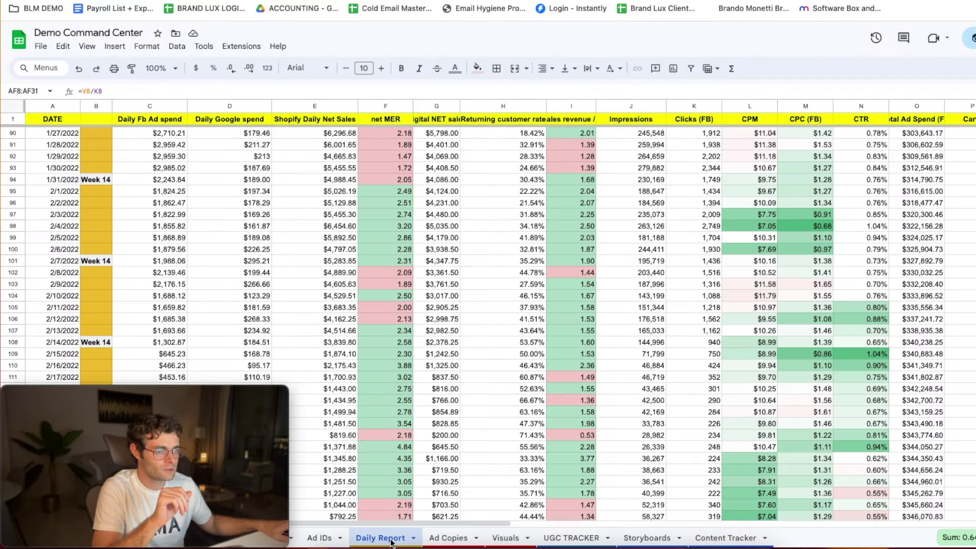
scroll(413, 346, "up", 15)
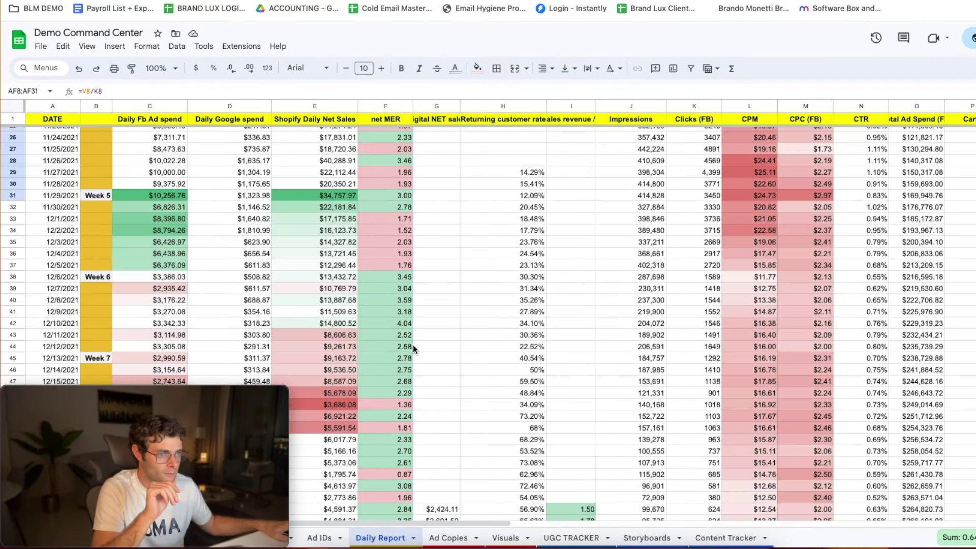
scroll(413, 346, "down", 3)
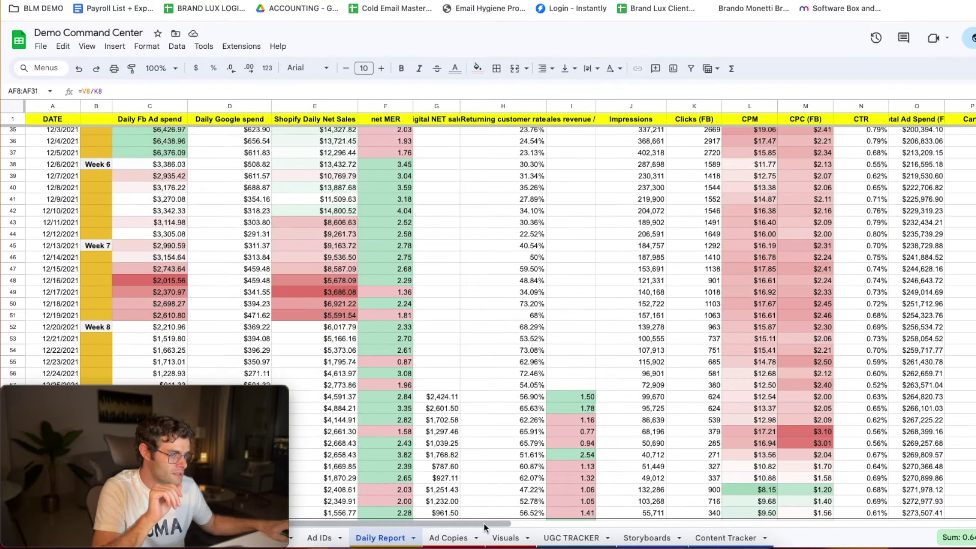
left_click_drag(484, 523, 748, 523)
left_click(758, 245)
key("Return")
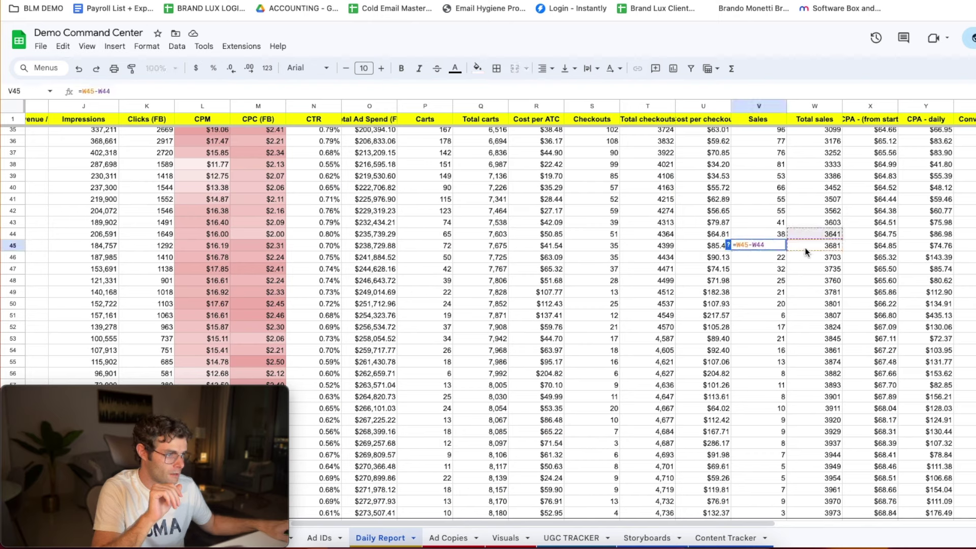
Inspect the cost per checkout, Total carts and Cost per ATC cells, and end on Checkouts cell S55.
double_click(716, 239)
left_click(703, 312)
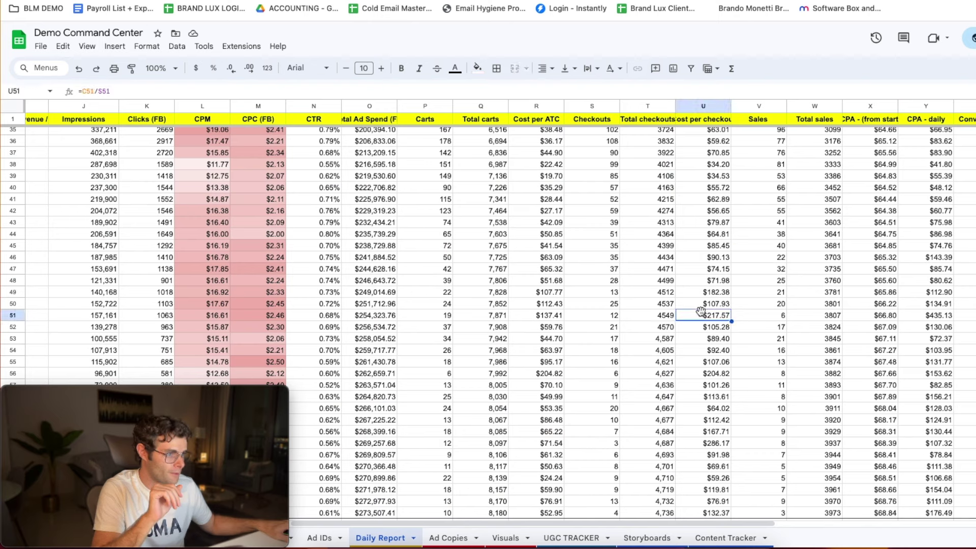
left_click(477, 222)
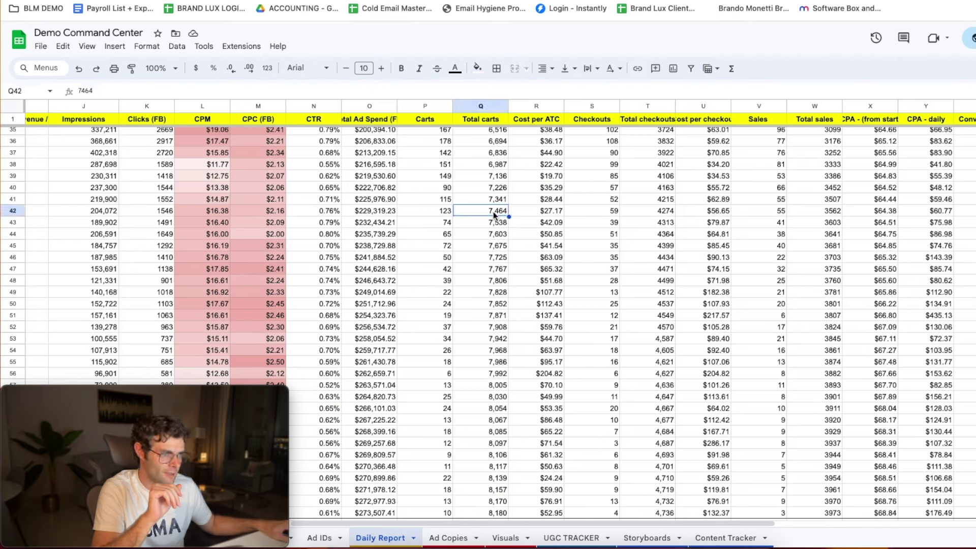
double_click(552, 223)
left_click(576, 362)
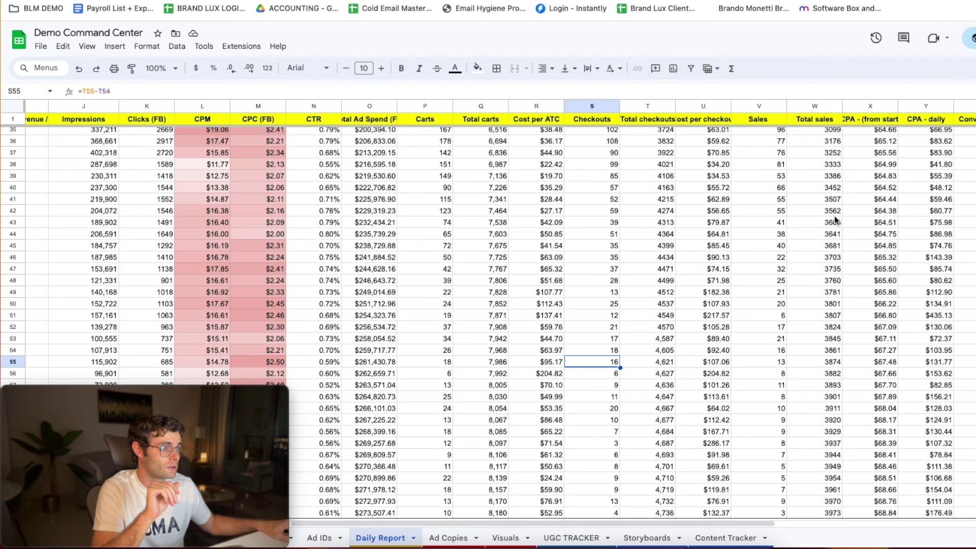
Display the formula of the CPA (from start) cell X42, and end on Total carts cell Q46.
left_click(836, 220)
double_click(869, 211)
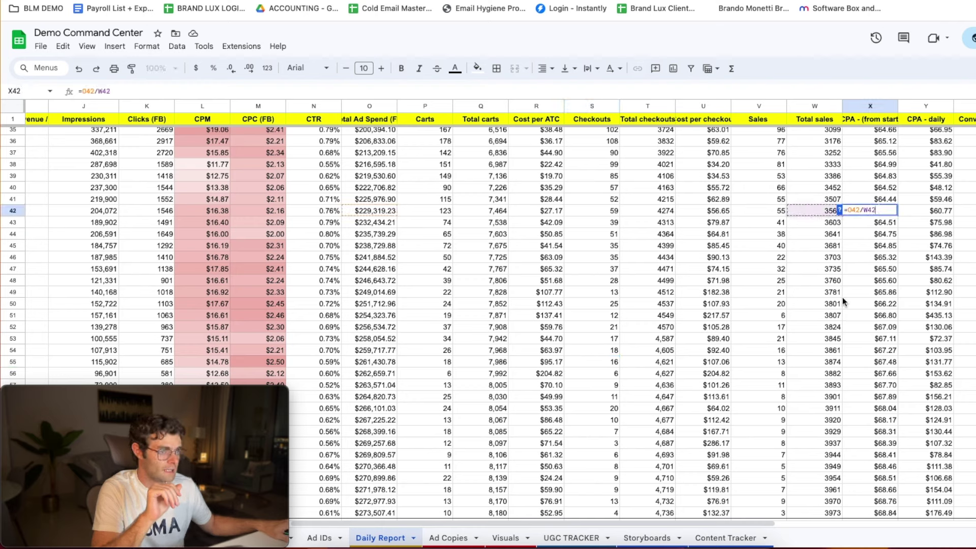
left_click(487, 258)
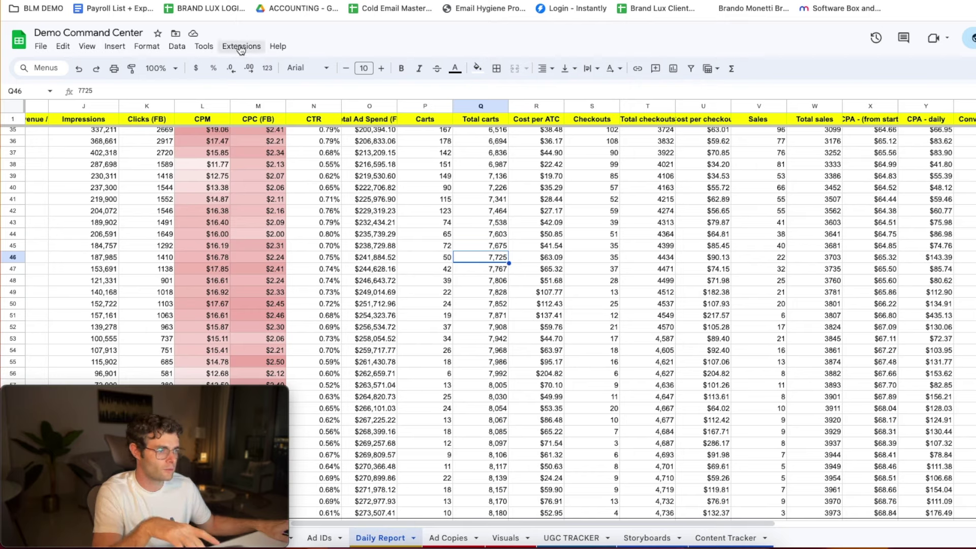
Select the CPC (FB) values in rows 38 to 46, and move the selection to rows 65 to 75 of the same column.
left_click_drag(262, 164, 262, 241)
scroll(261, 240, "down", 7)
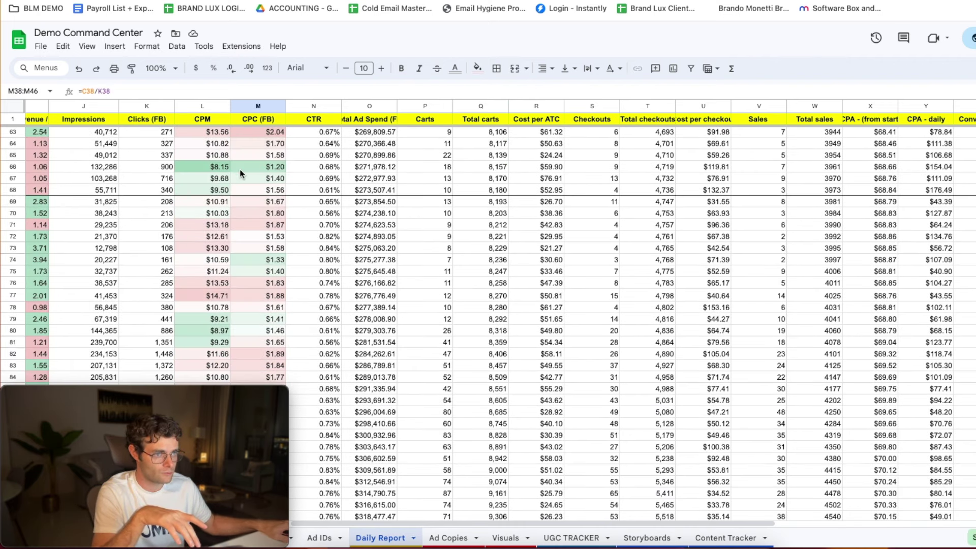
left_click_drag(258, 155, 255, 263)
scroll(255, 262, "down", 6)
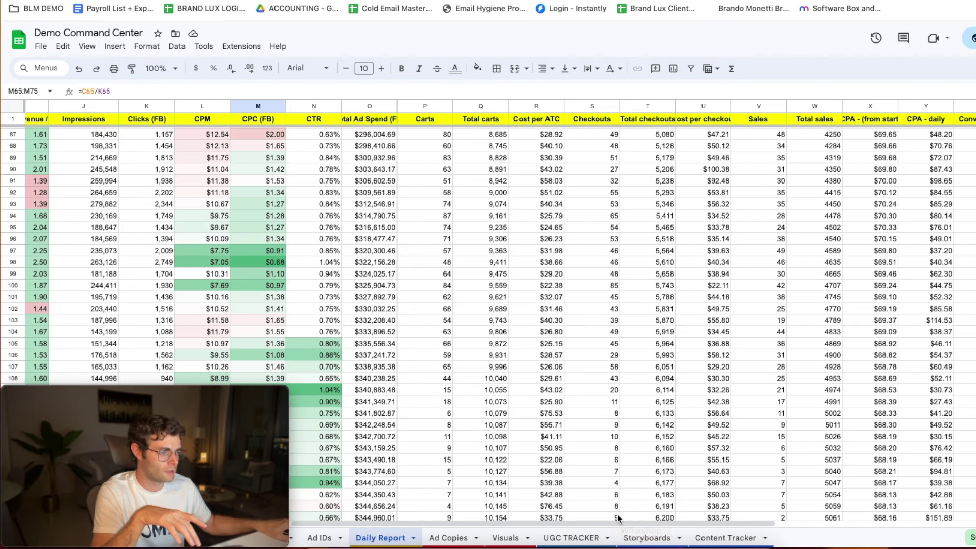
Select the sales revenue ratio cells I101:I119 and review the color-coded values across the daily rows through June 2022.
left_click_drag(610, 525, 346, 525)
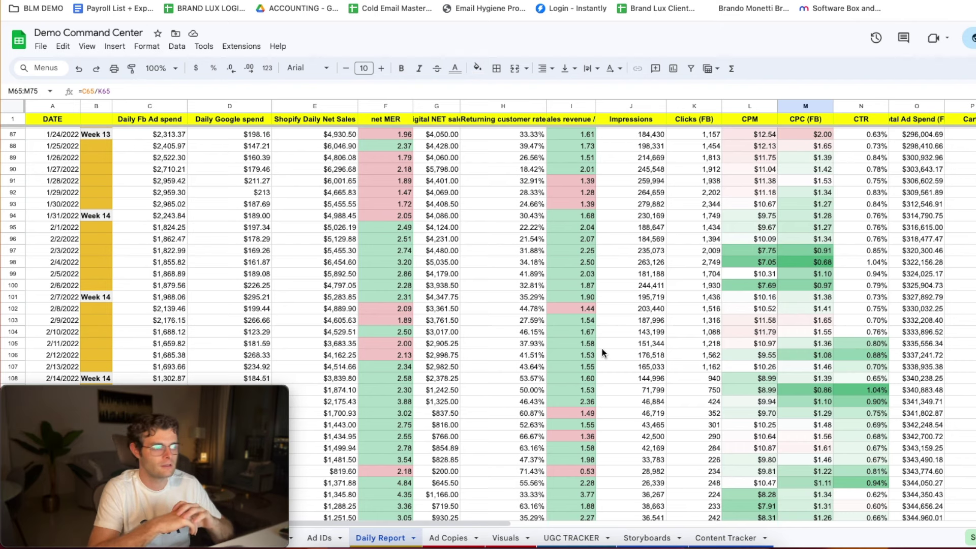
scroll(678, 343, "down", 2)
left_click_drag(569, 218, 585, 432)
scroll(595, 410, "down", 8)
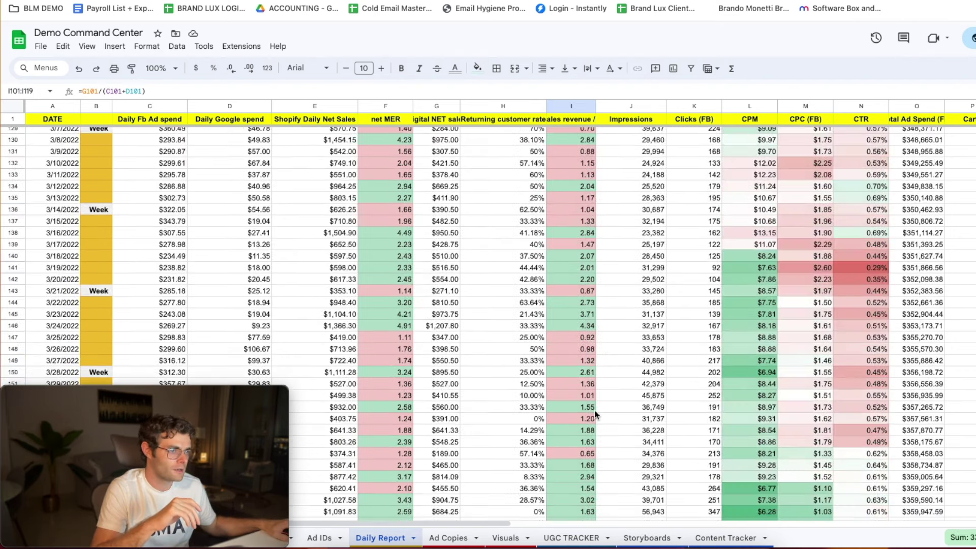
scroll(595, 410, "down", 20)
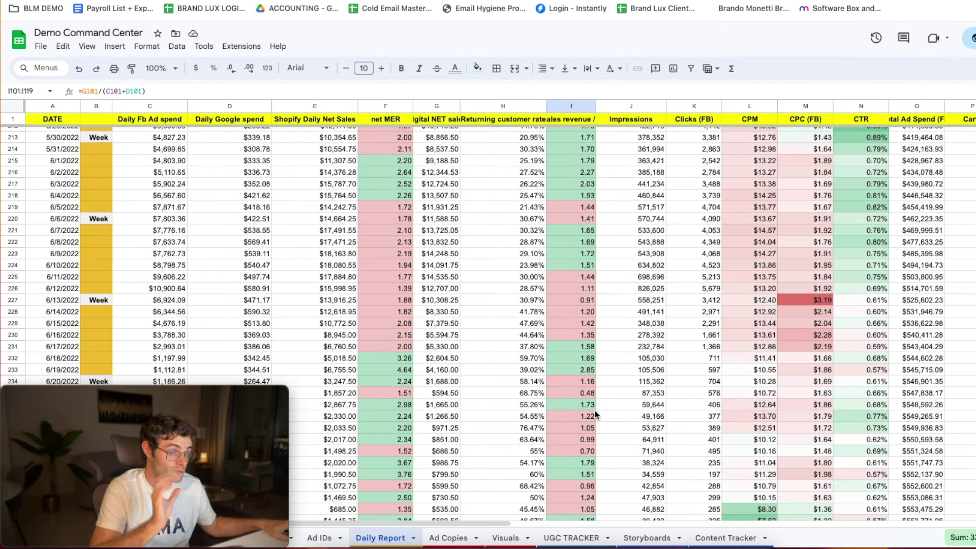
scroll(595, 410, "up", 20)
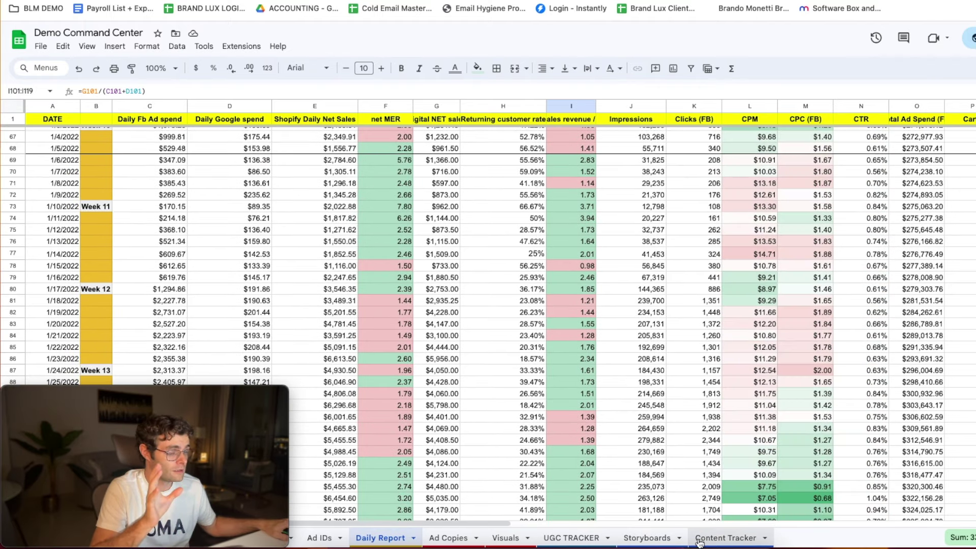